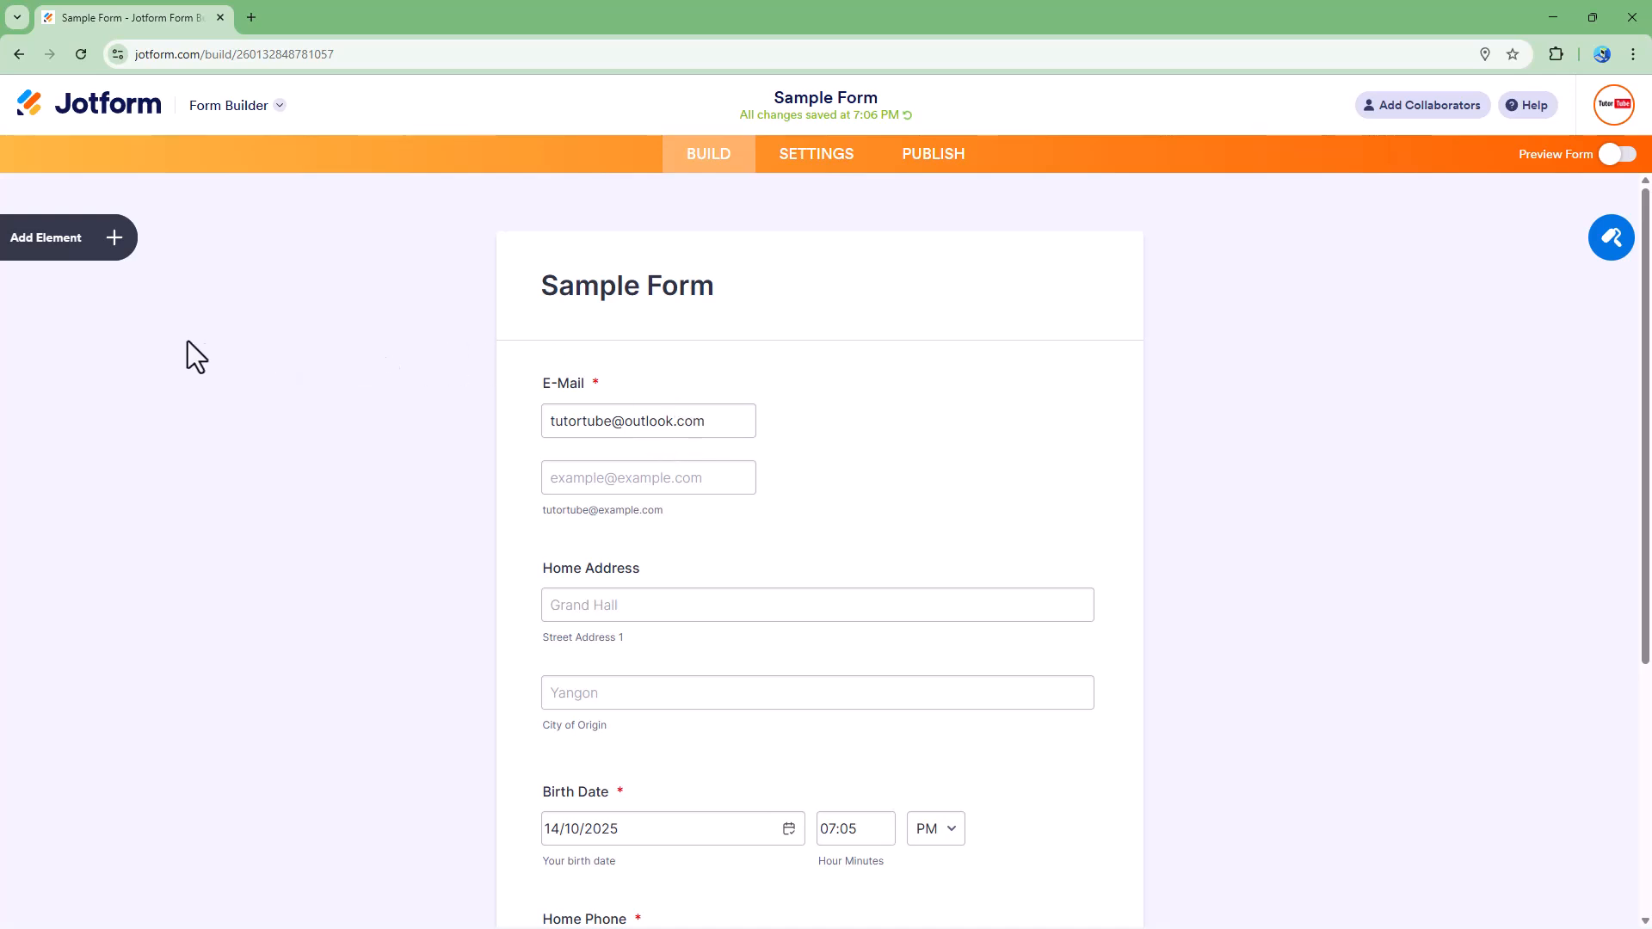
Step: Add a Full Name element to the form and move it to the top, above the E-Mail field
click(54, 252)
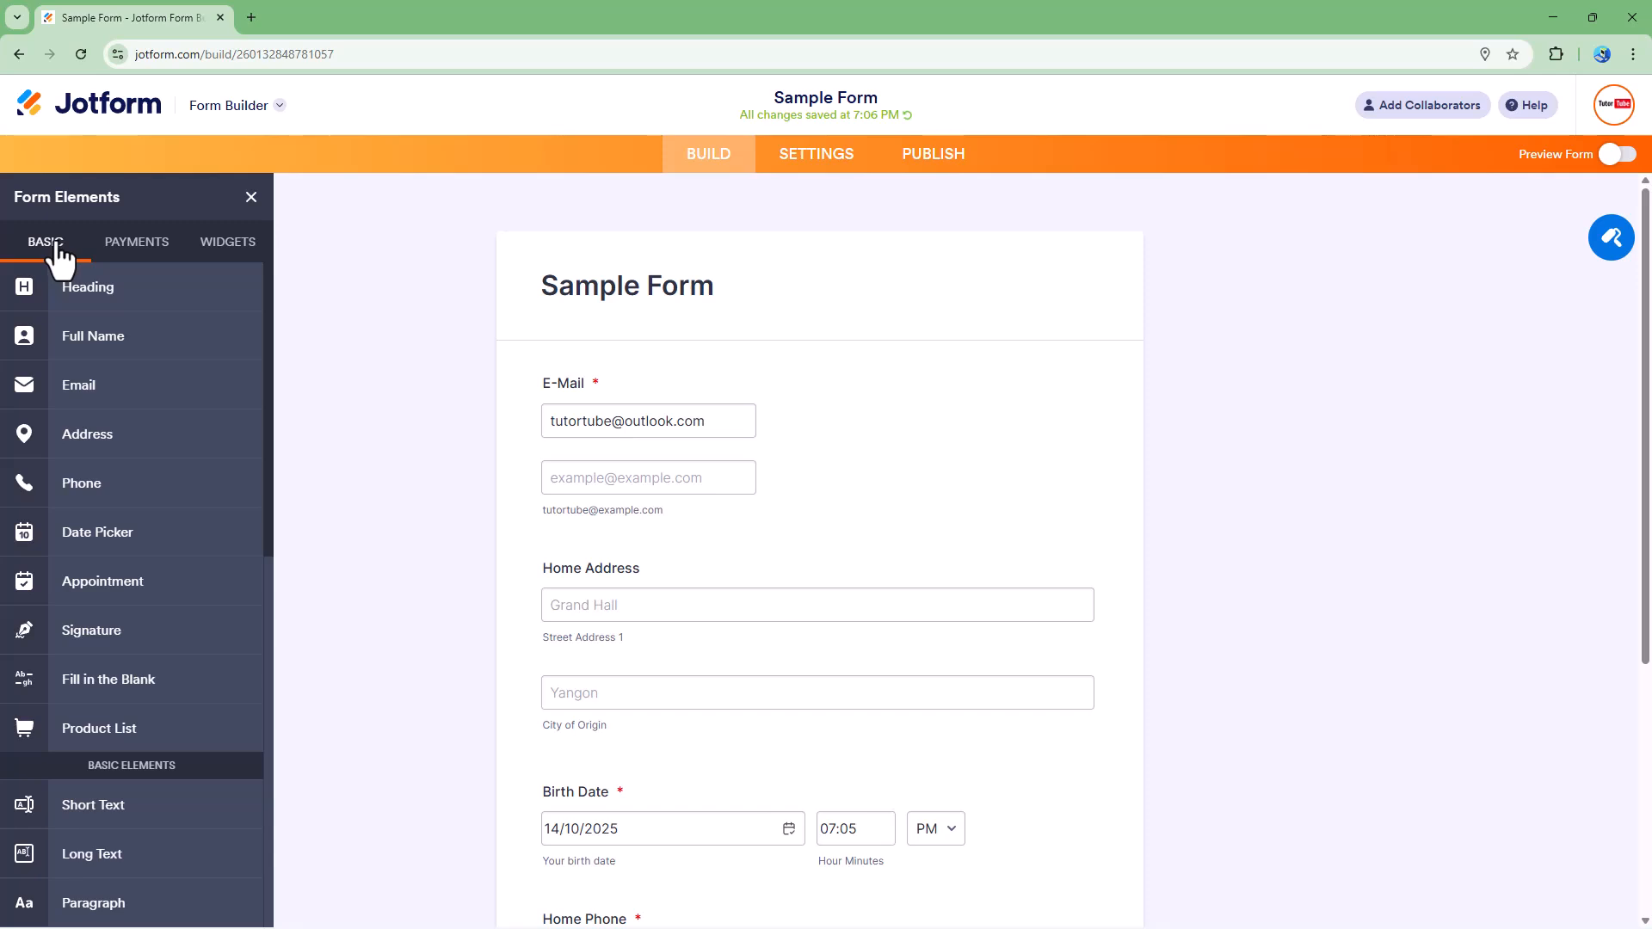
click(115, 345)
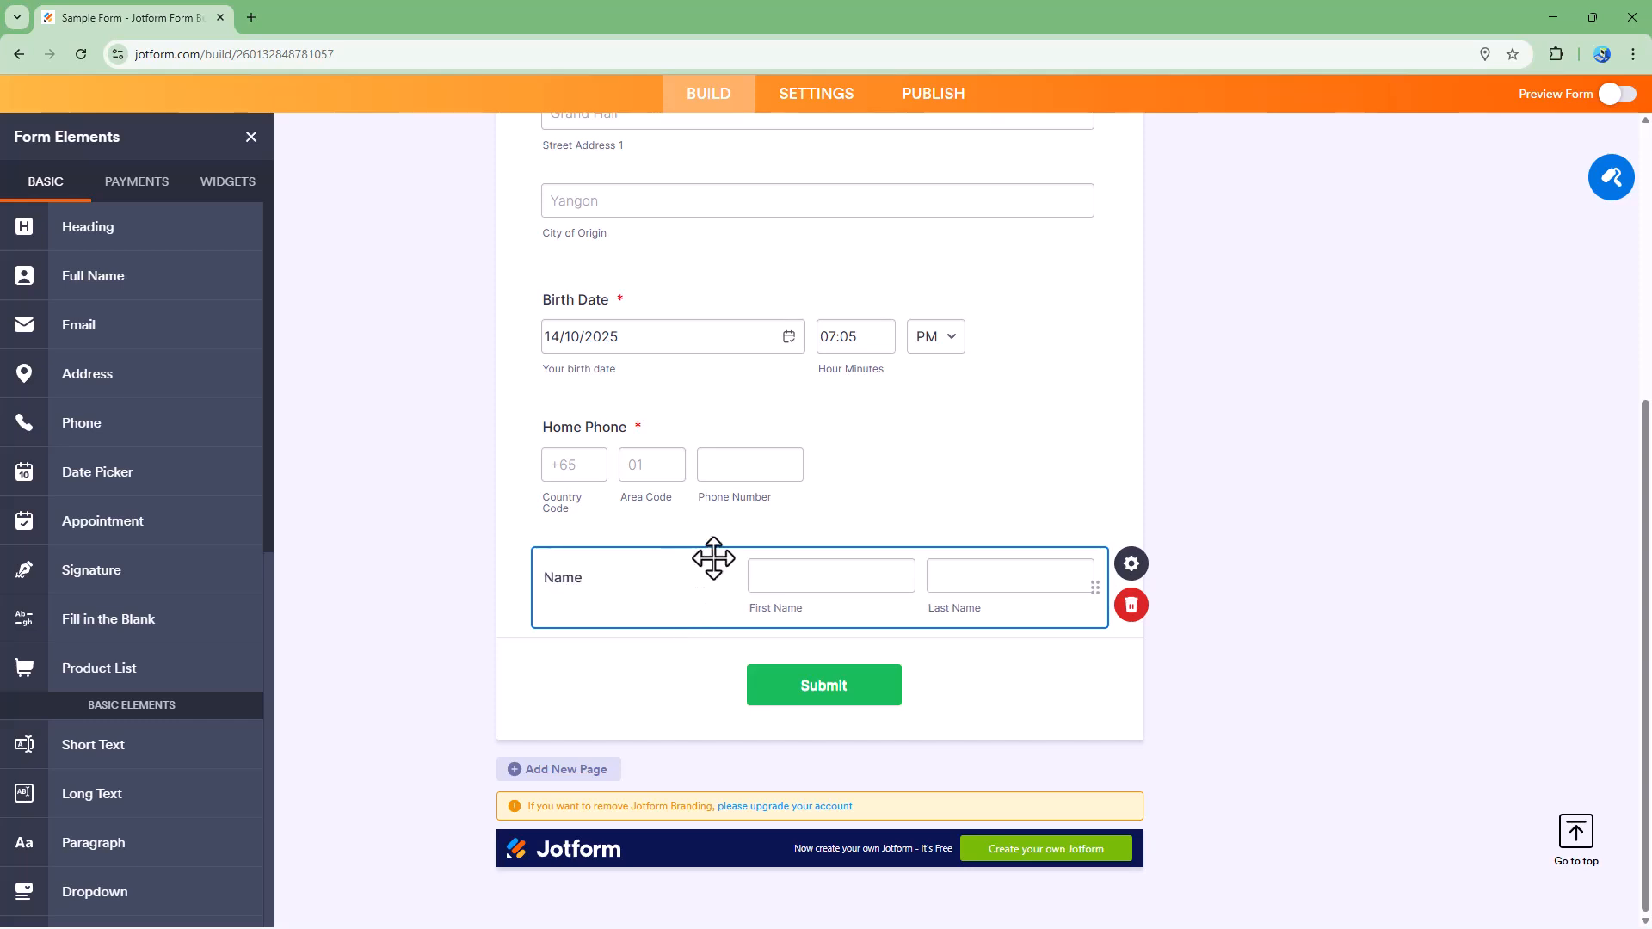
drag(722, 551, 771, 417)
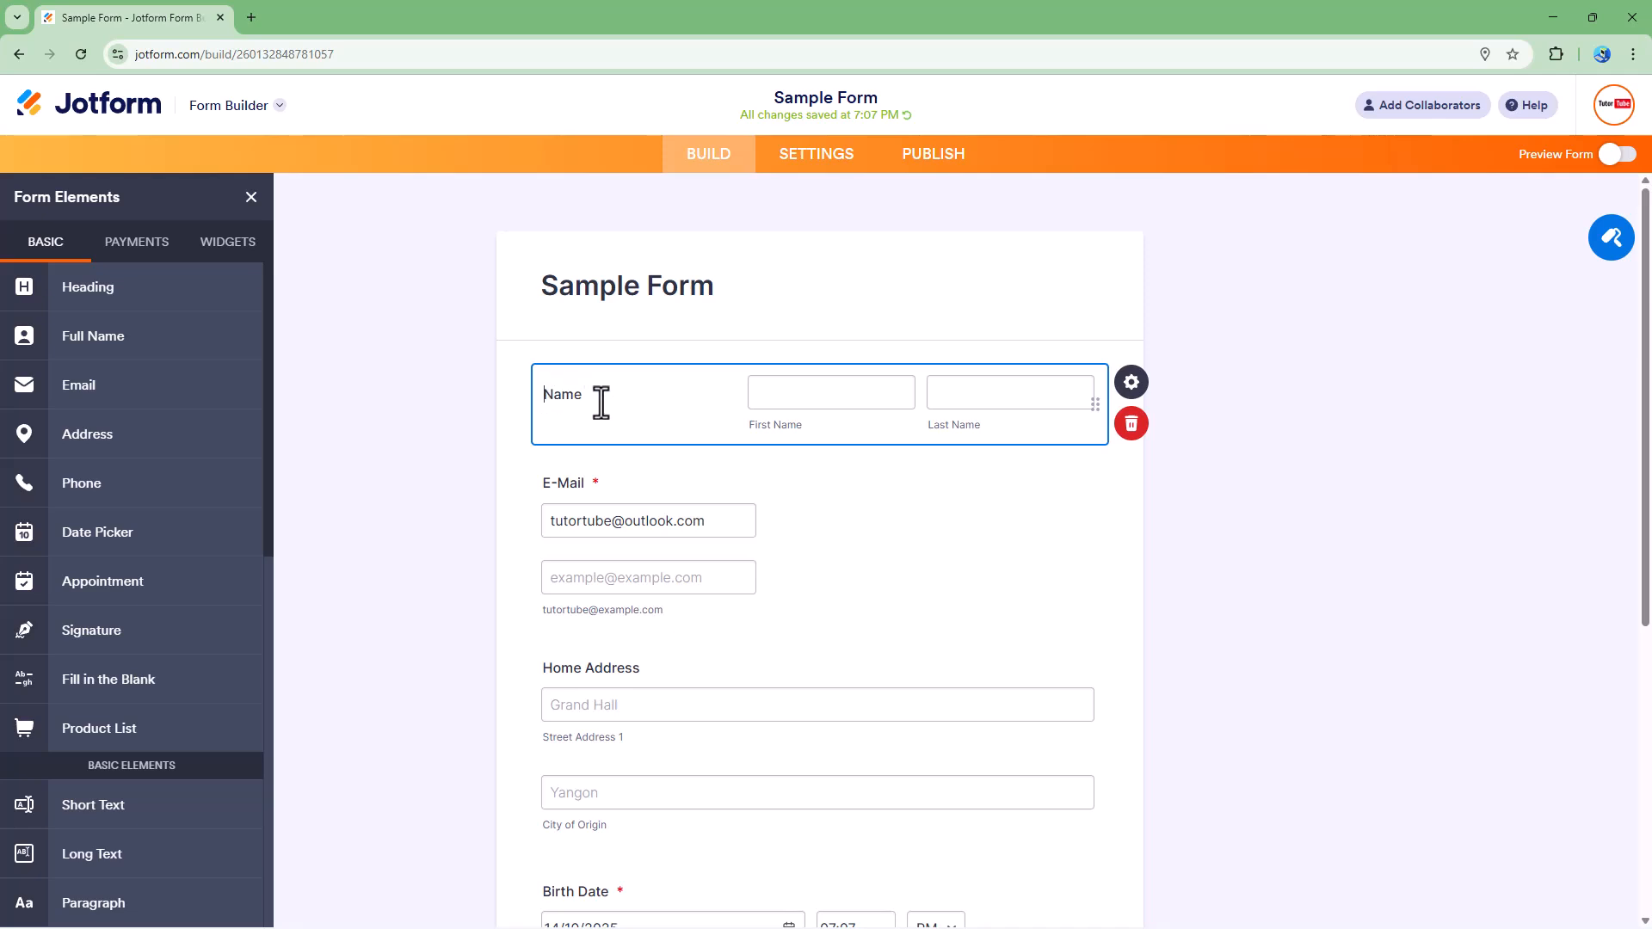
Step: Rename the new field's label to Full Name and open its properties
text(Full)
click(497, 417)
click(771, 379)
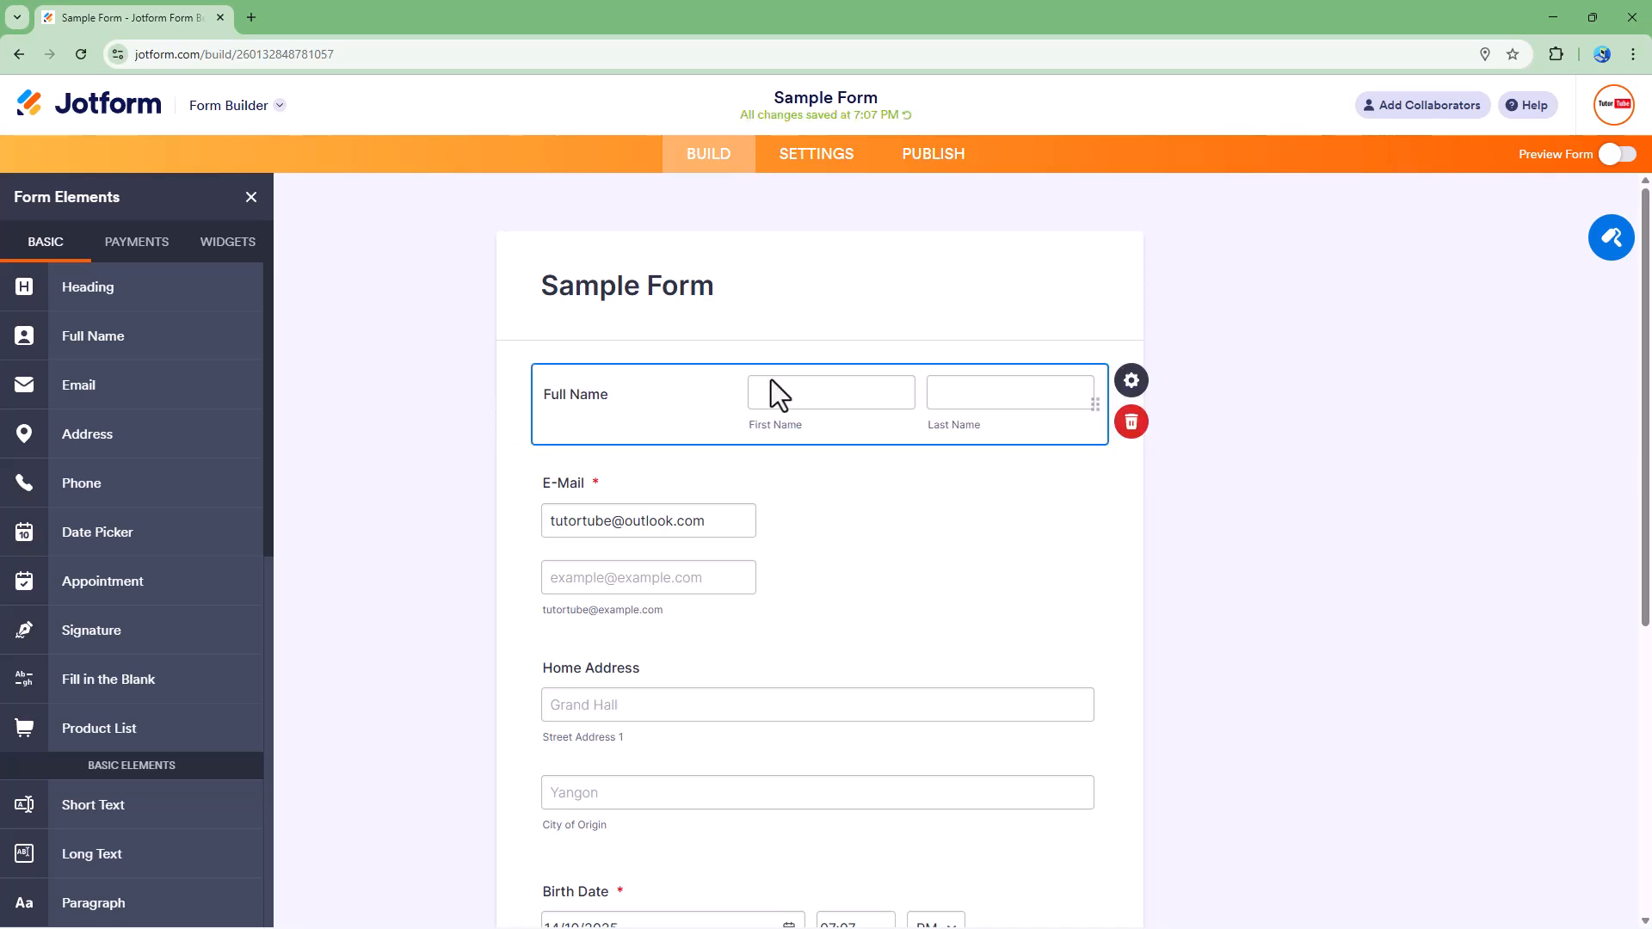
click(1134, 382)
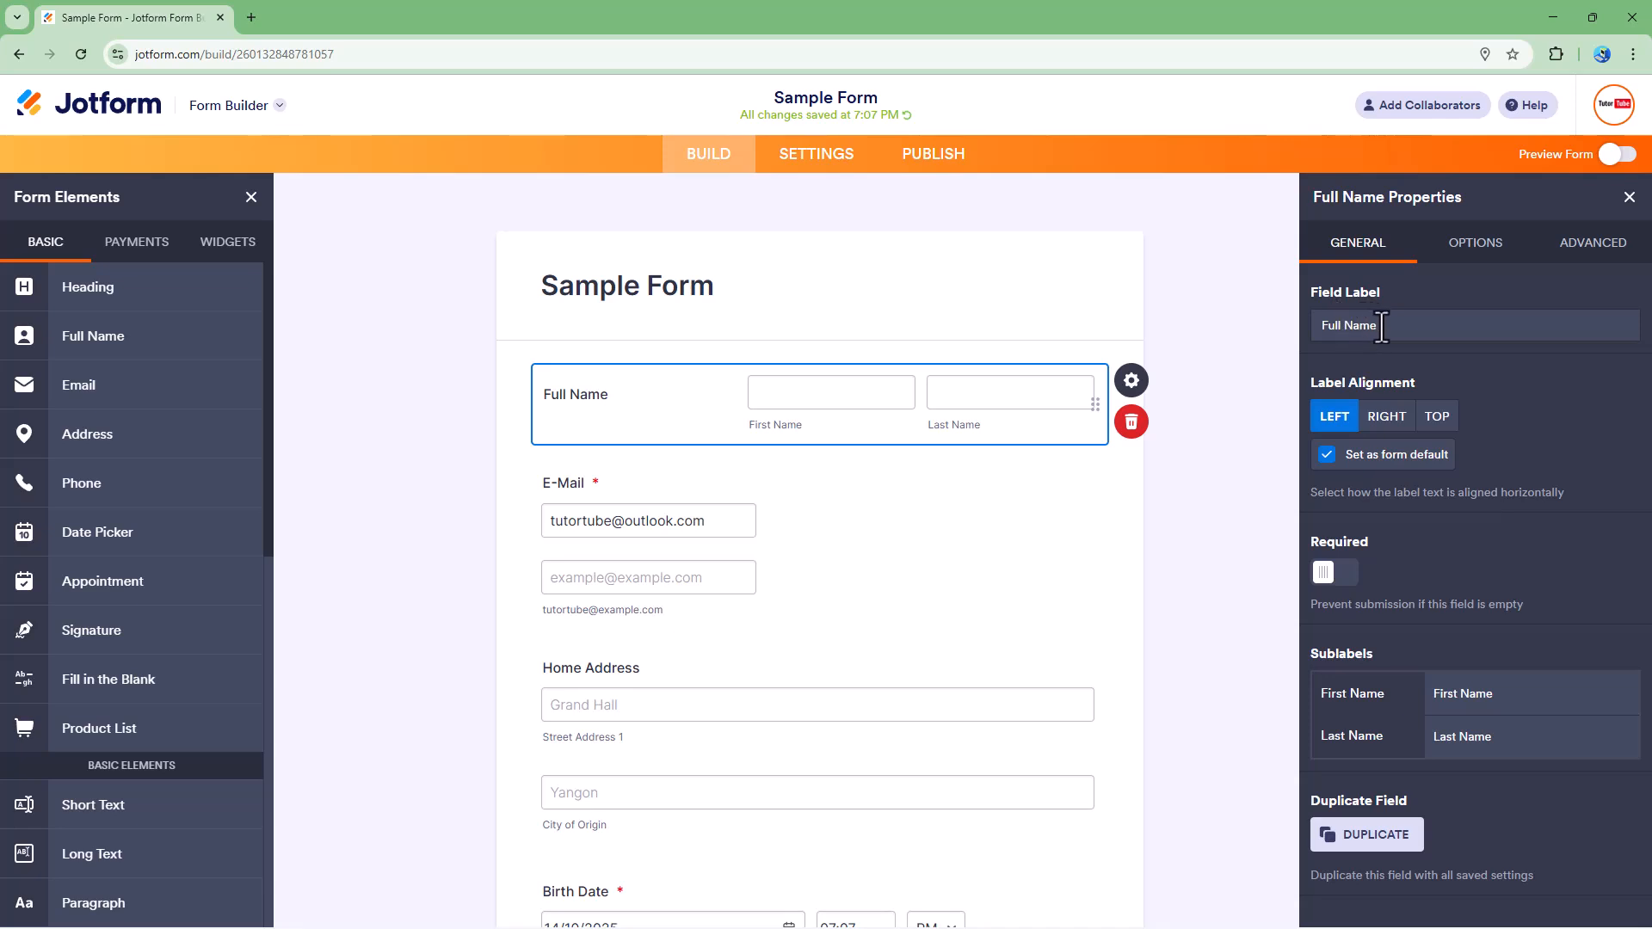
Step: Set the field label to Full Name with left alignment and make the field required
click(1352, 326)
click(1341, 326)
key(BackSpace)
key(BackSpace)
key(BackSpace)
key(BackSpace)
key(Delete)
text(Full)
click(1380, 419)
click(1339, 420)
click(1339, 583)
Step: Shorten the sublabels to First and Last
click(1442, 694)
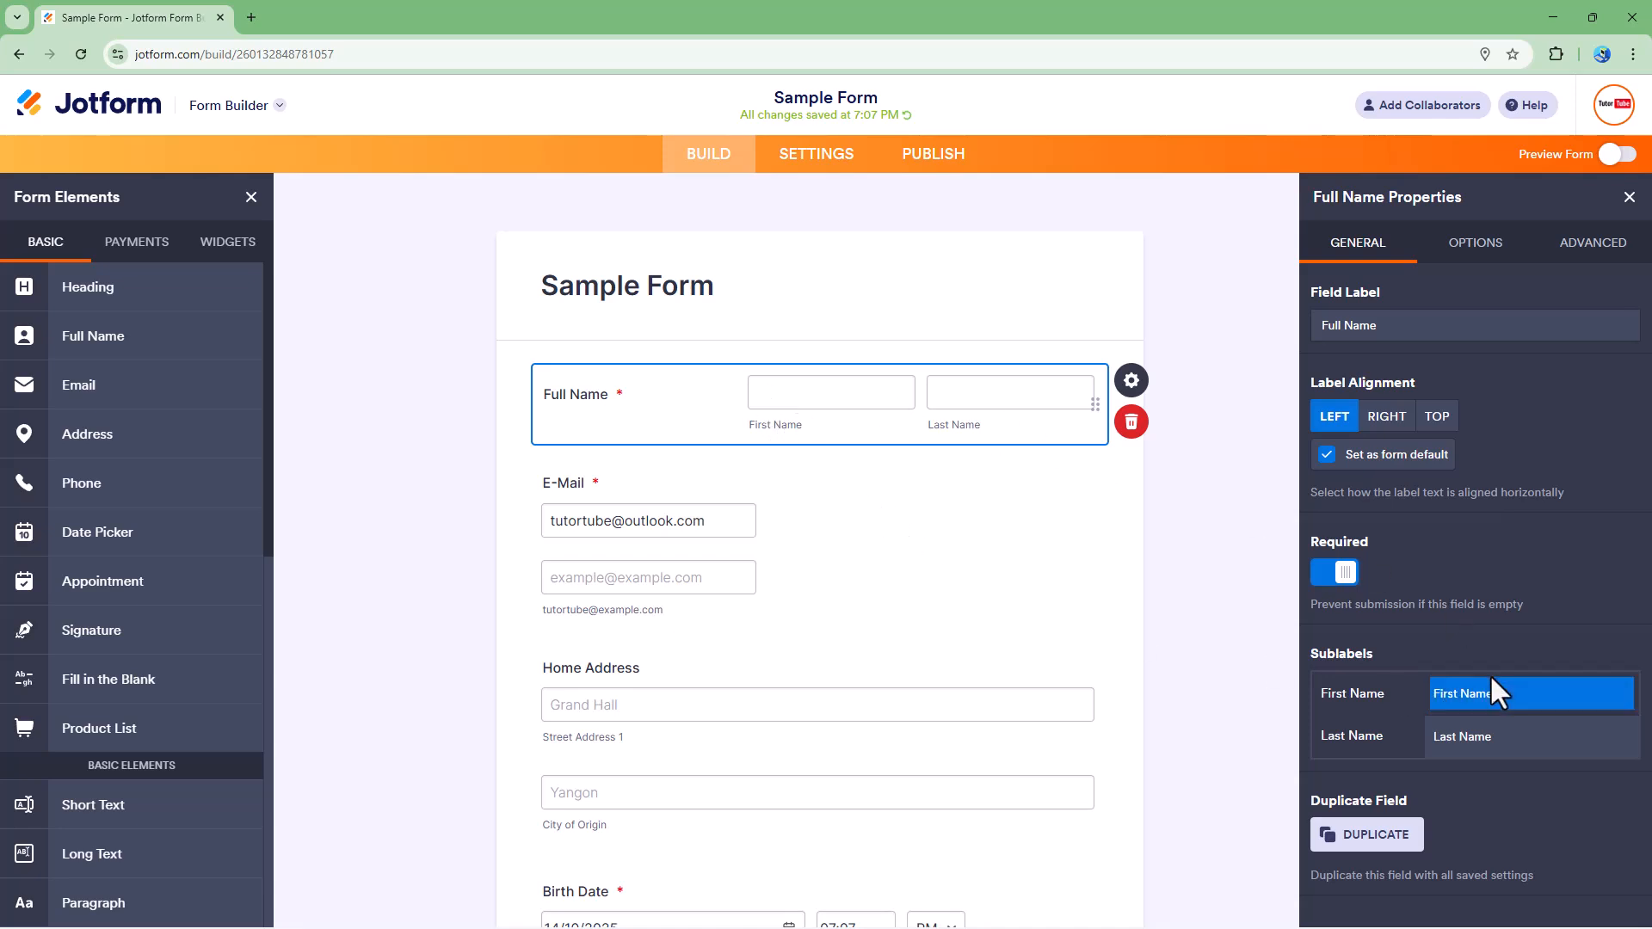
drag(1461, 693, 1590, 698)
key(BackSpace)
click(1591, 735)
key(BackSpace)
key(BackSpace)
key(BackSpace)
key(BackSpace)
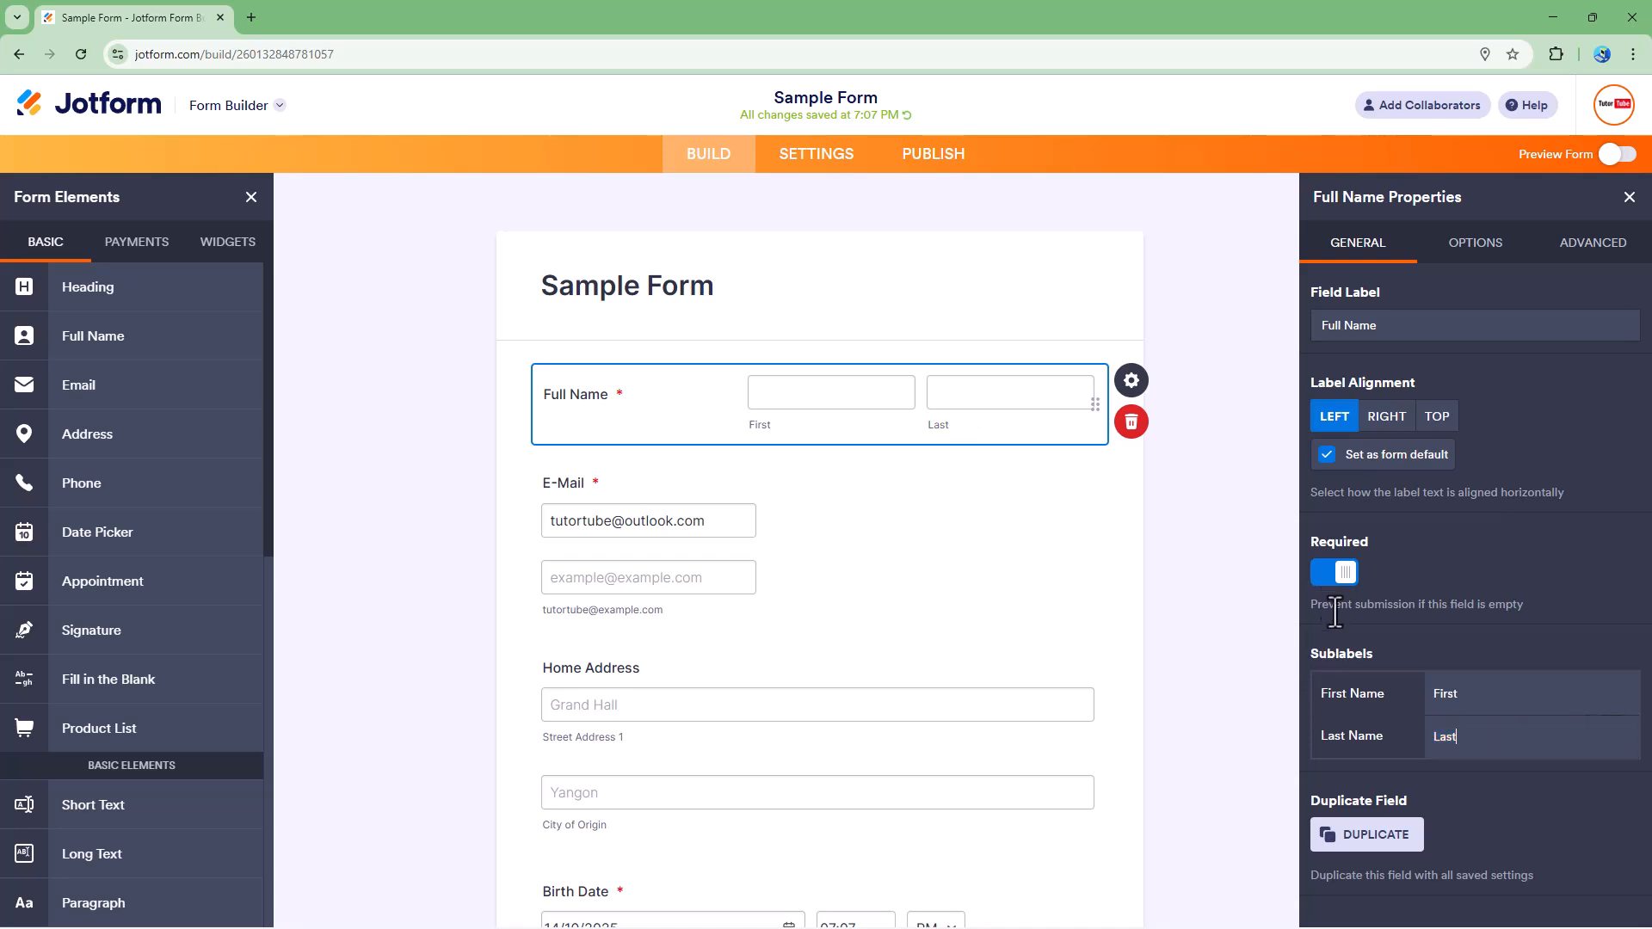
click(1359, 836)
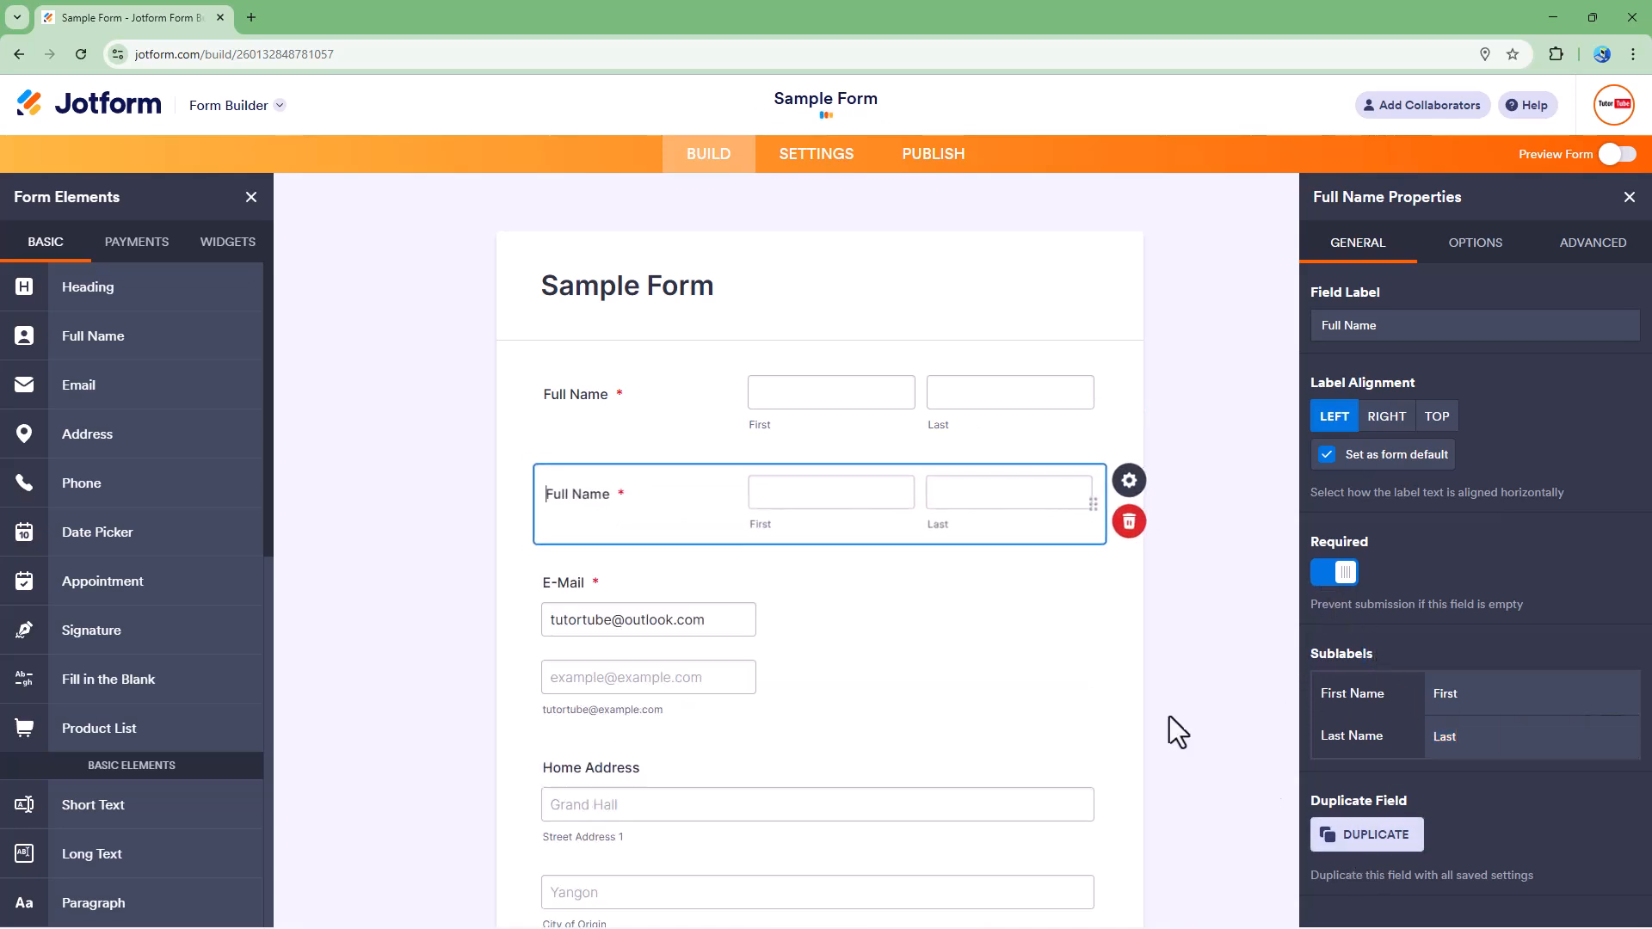
click(1130, 540)
click(964, 643)
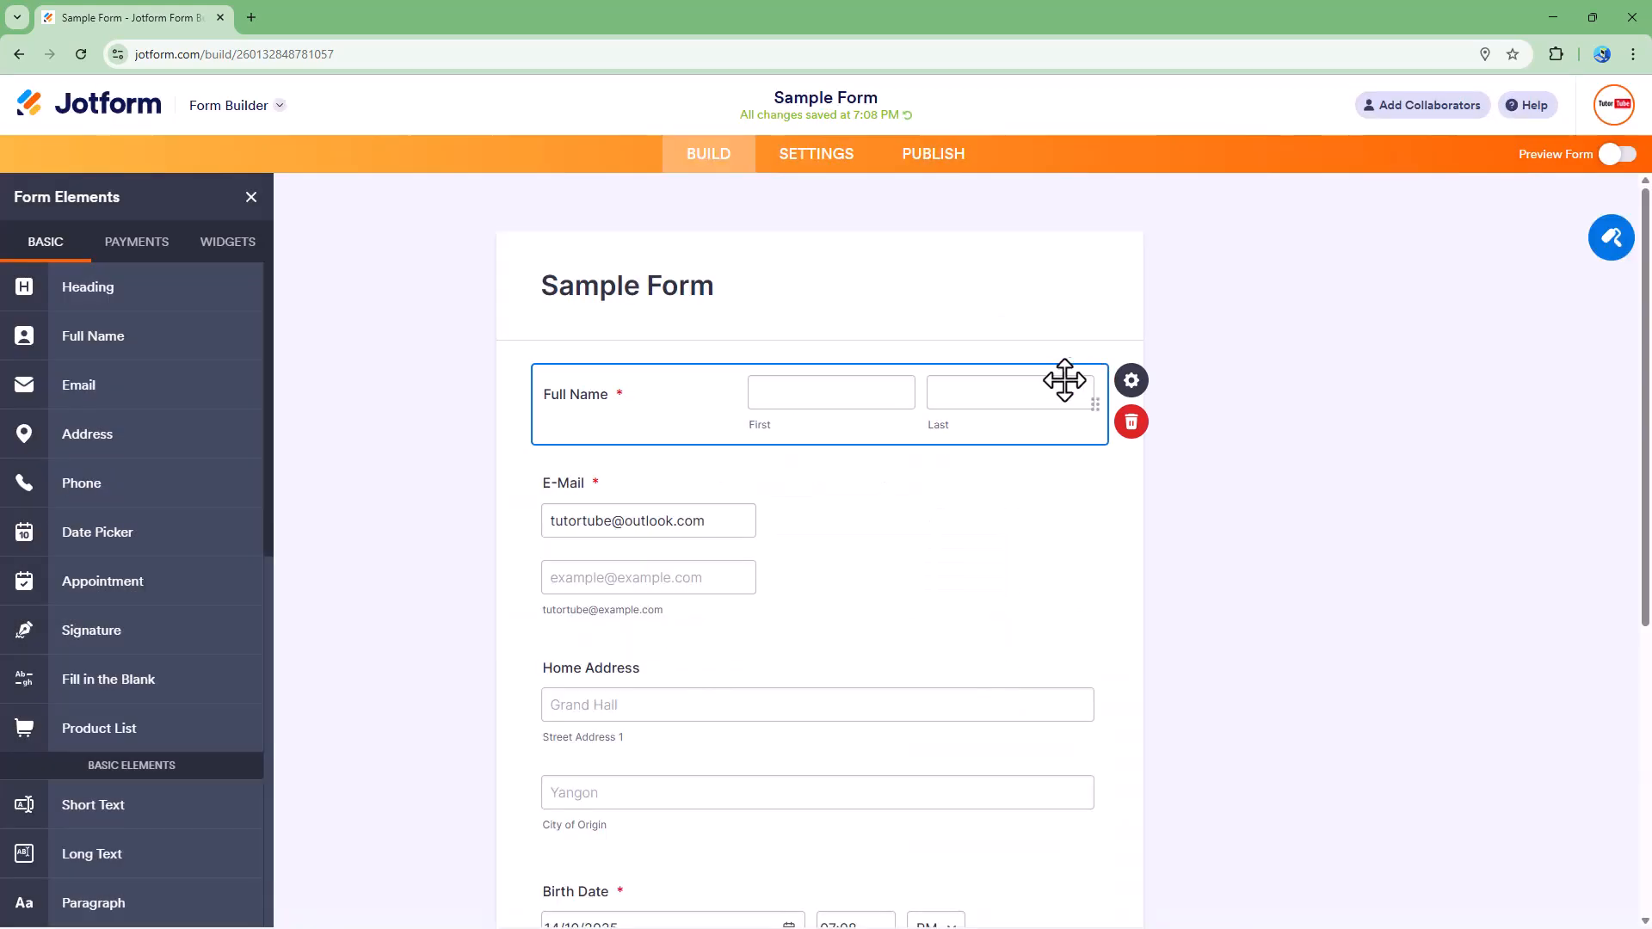
Step: Enable the Middle Name input on the Full Name field
click(1131, 383)
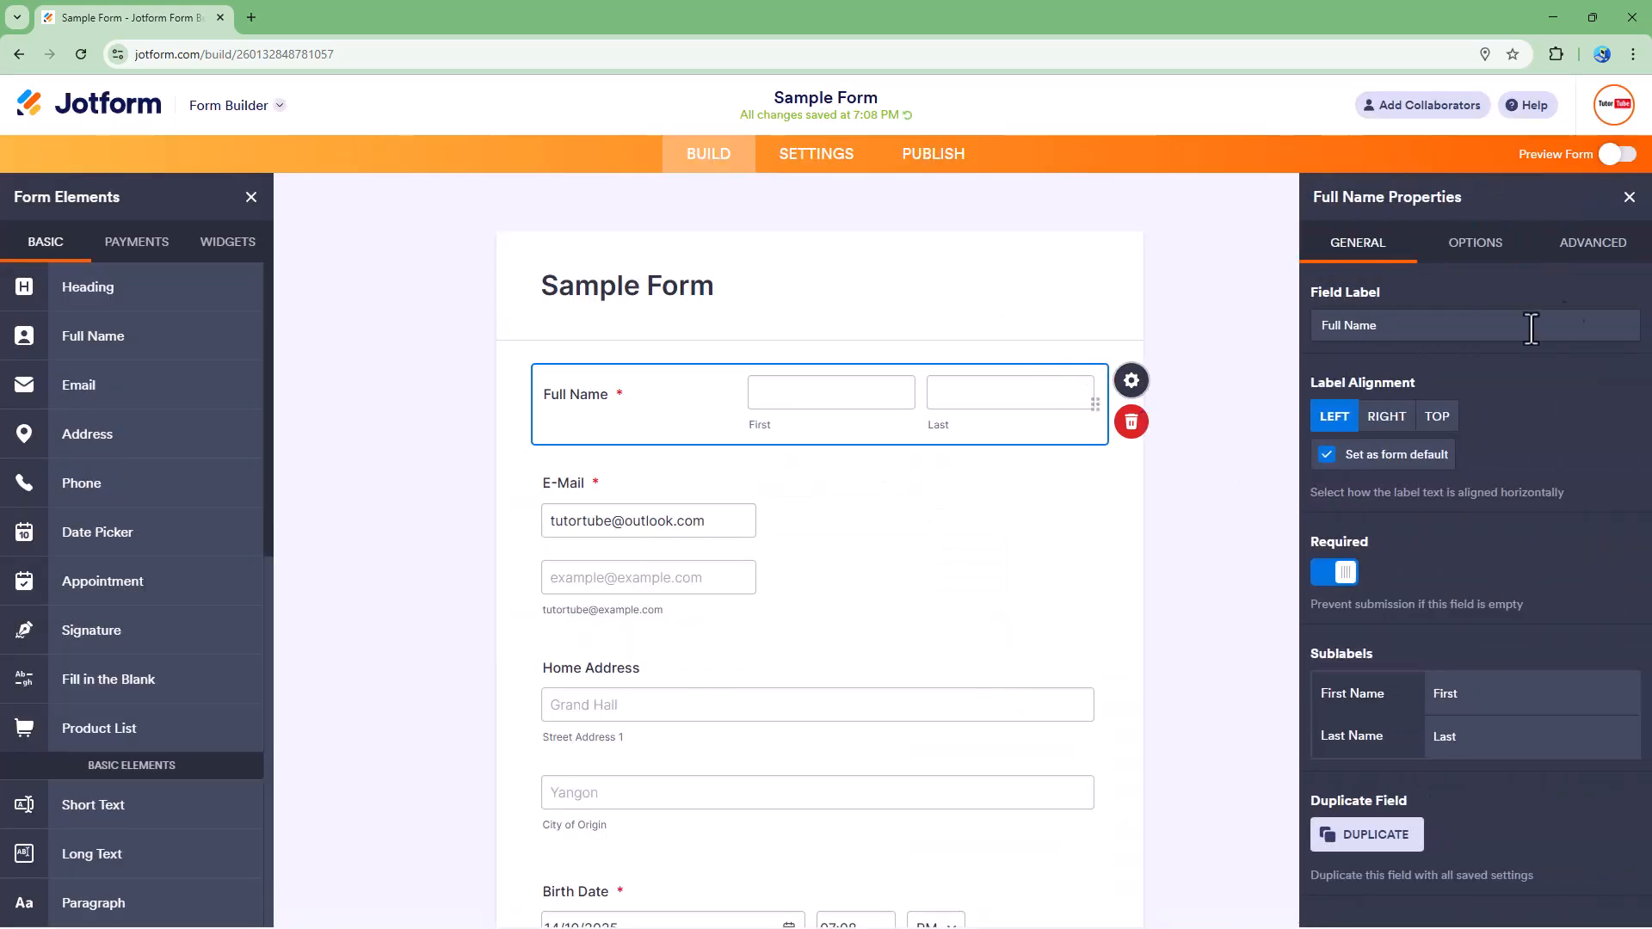
click(1481, 245)
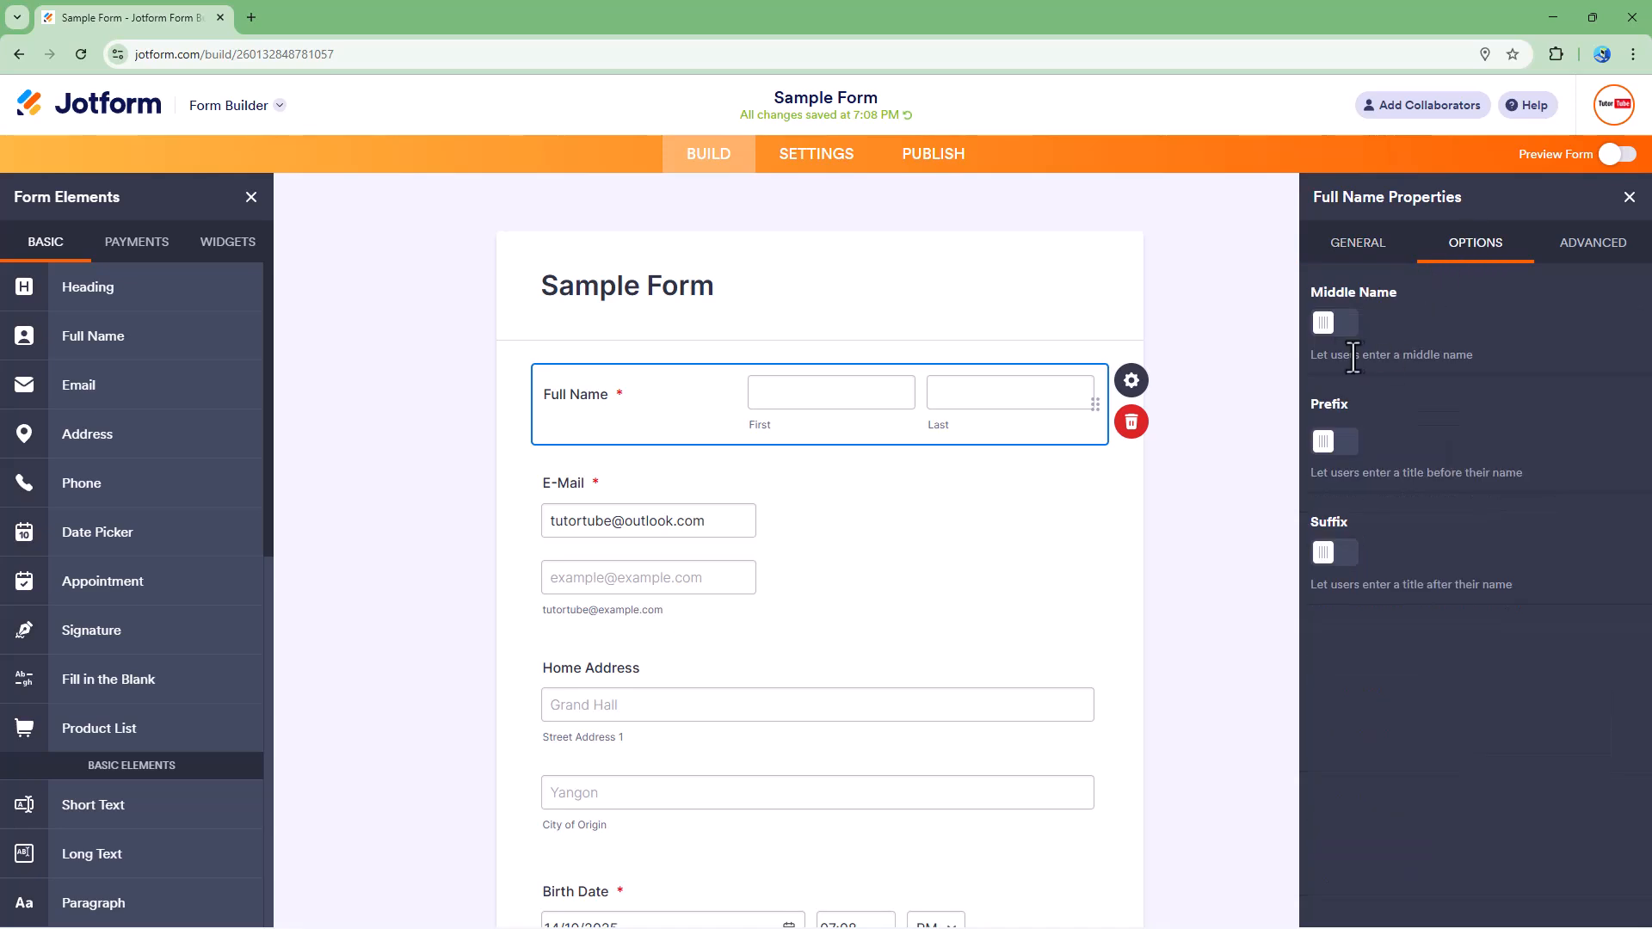
click(1337, 324)
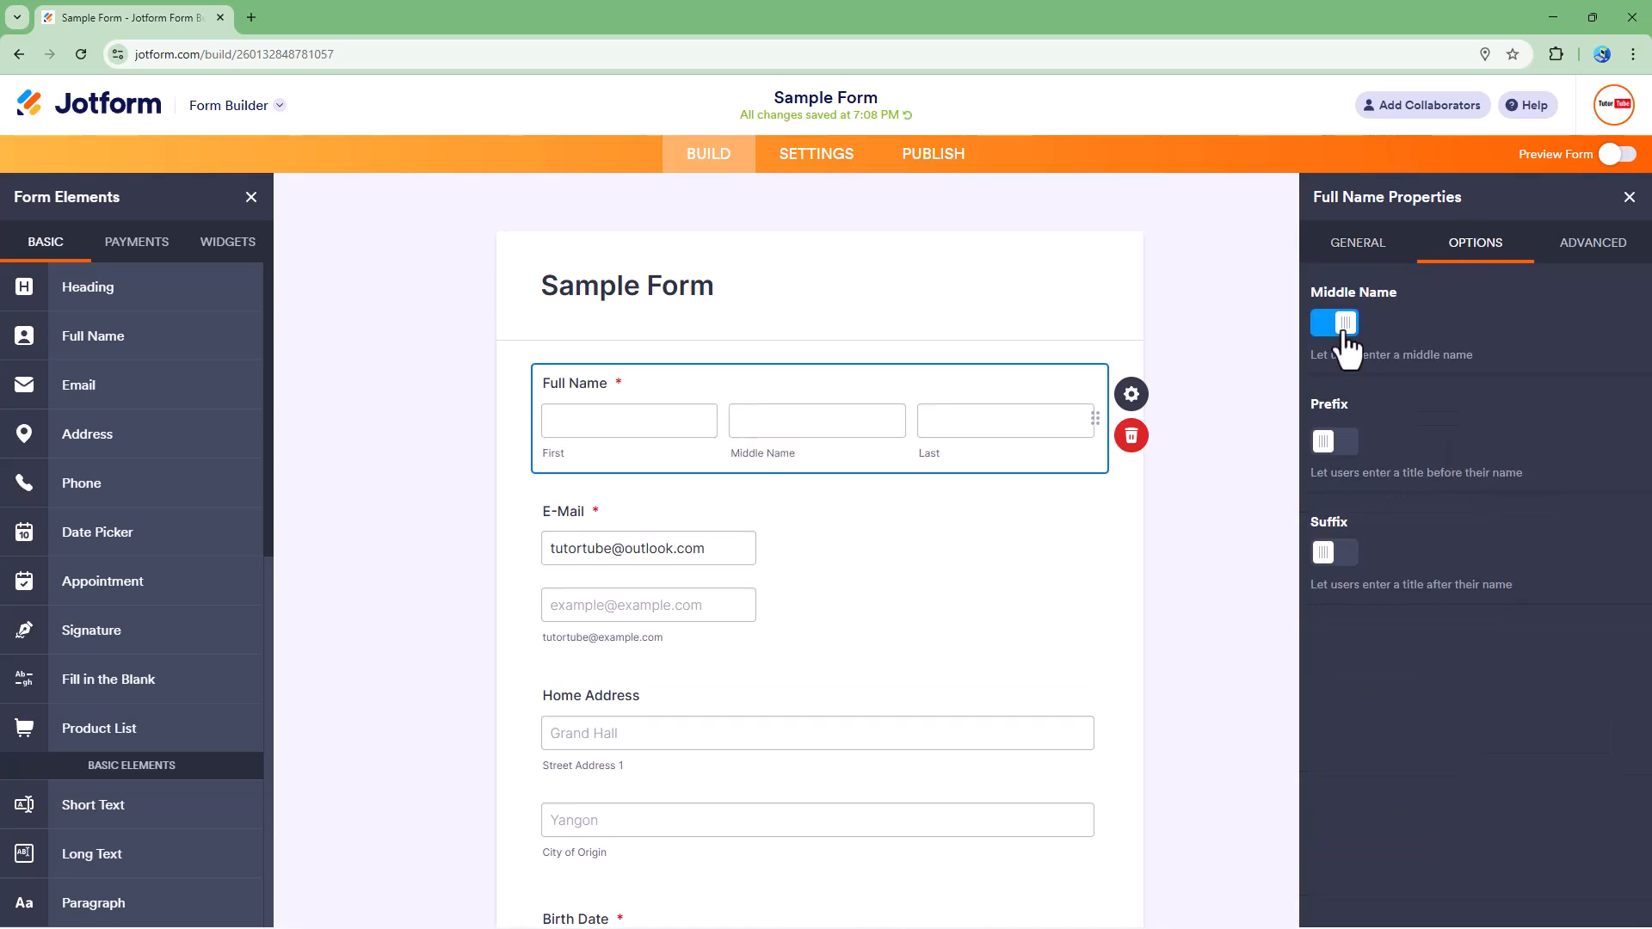
Step: Shorten the Middle Name sublabel to Middle
click(1375, 249)
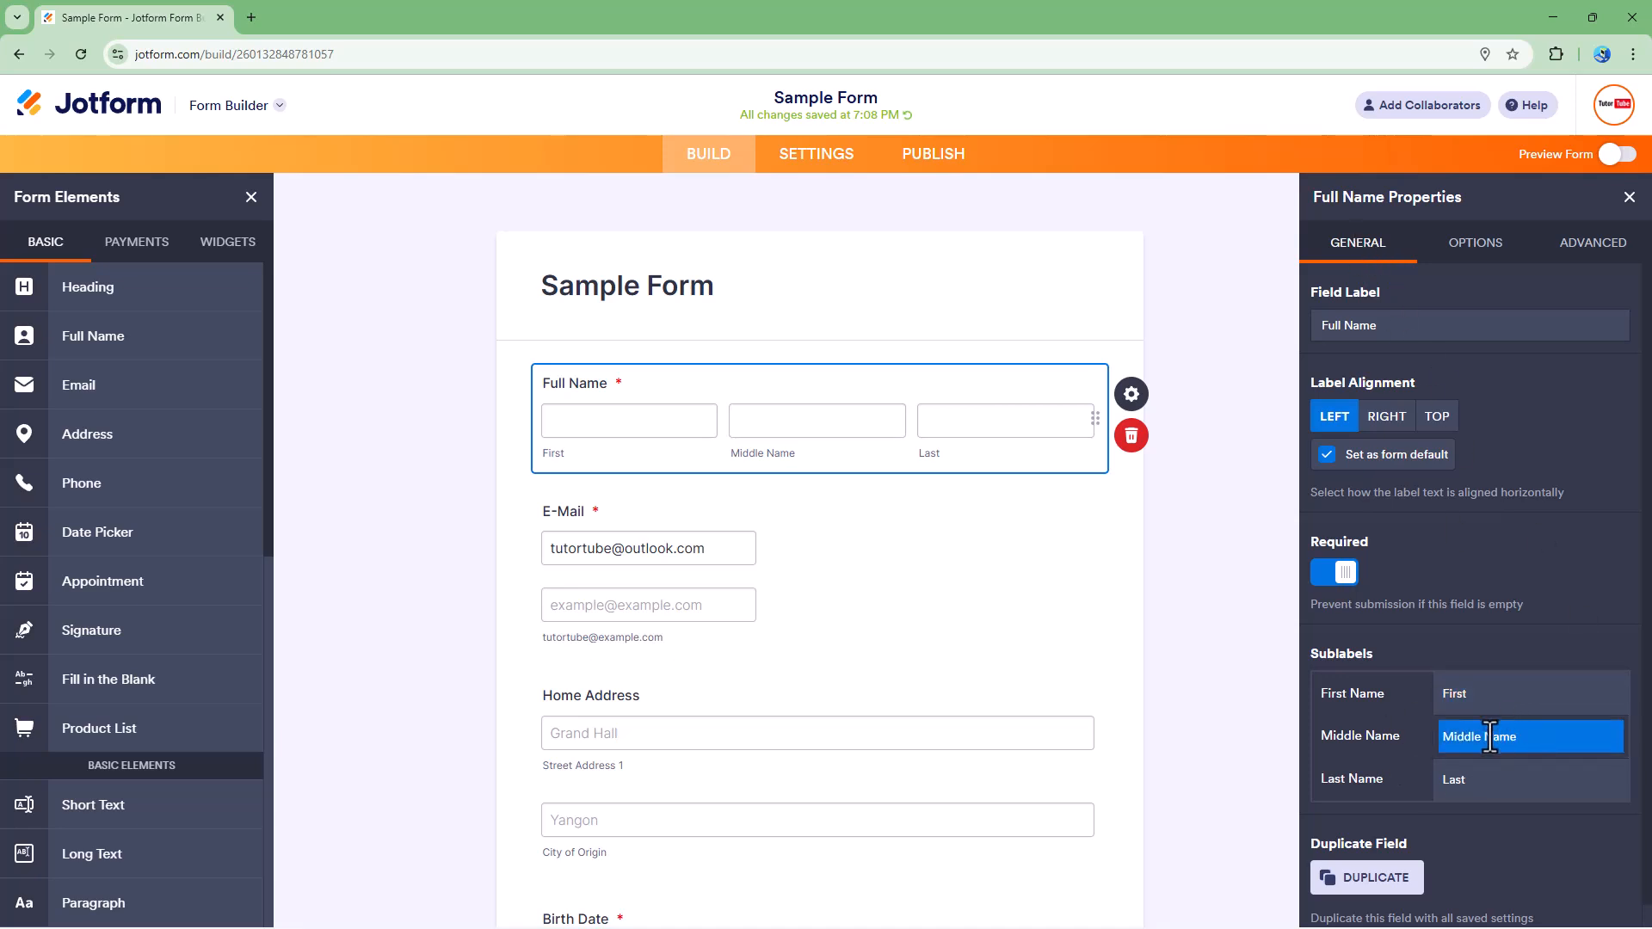
click(1596, 736)
key(BackSpace)
key(BackSpace)
key(BackSpace)
key(BackSpace)
key(BackSpace)
Step: Enable the Prefix input as a dropdown
click(1454, 250)
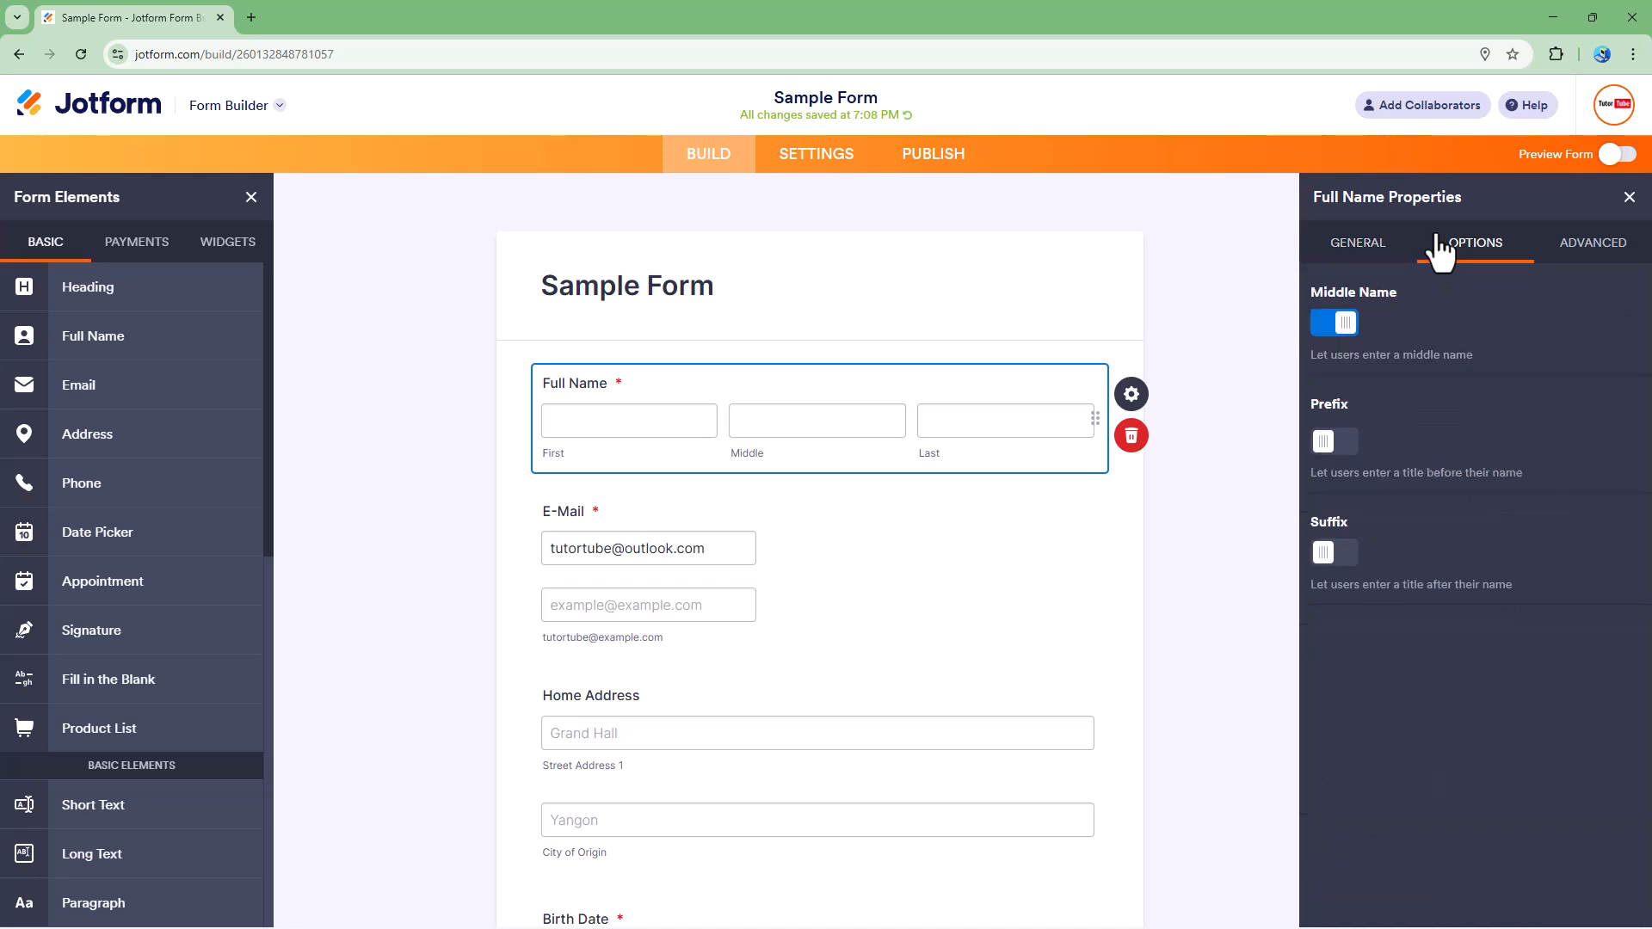
click(1342, 456)
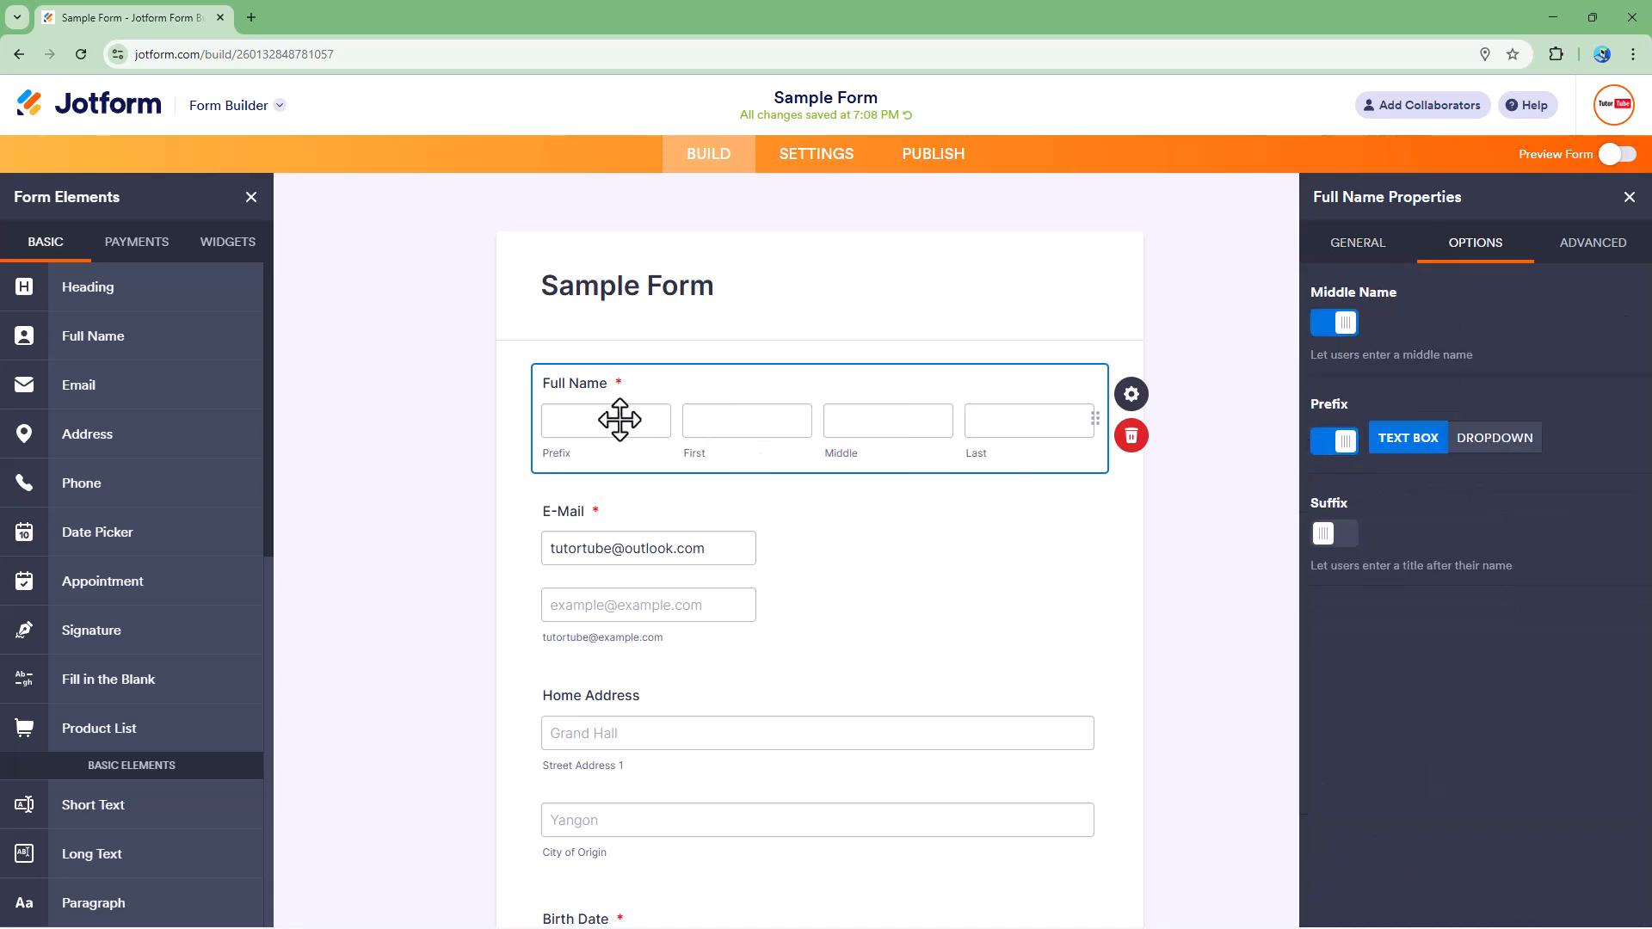
click(1494, 441)
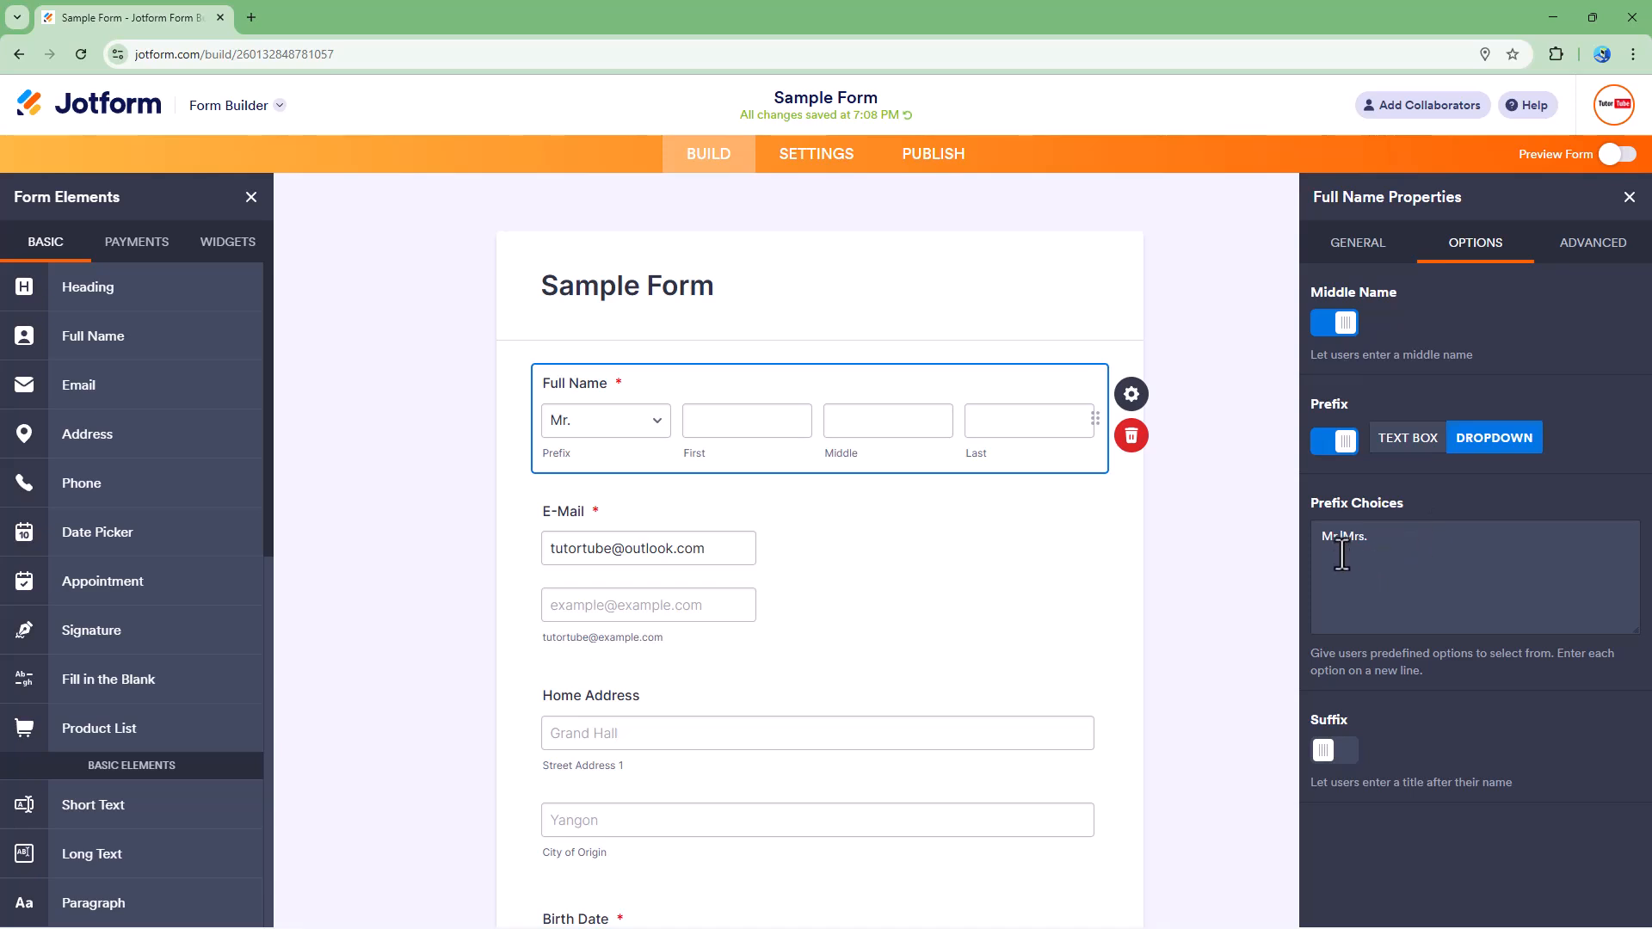
Step: Add Ms. to the prefix choices so they read Mr.|Mrs.|Ms
click(1385, 544)
drag(1339, 542, 1374, 542)
key(ctrl+c)
click(1419, 539)
key(ctrl+v)
click(1339, 743)
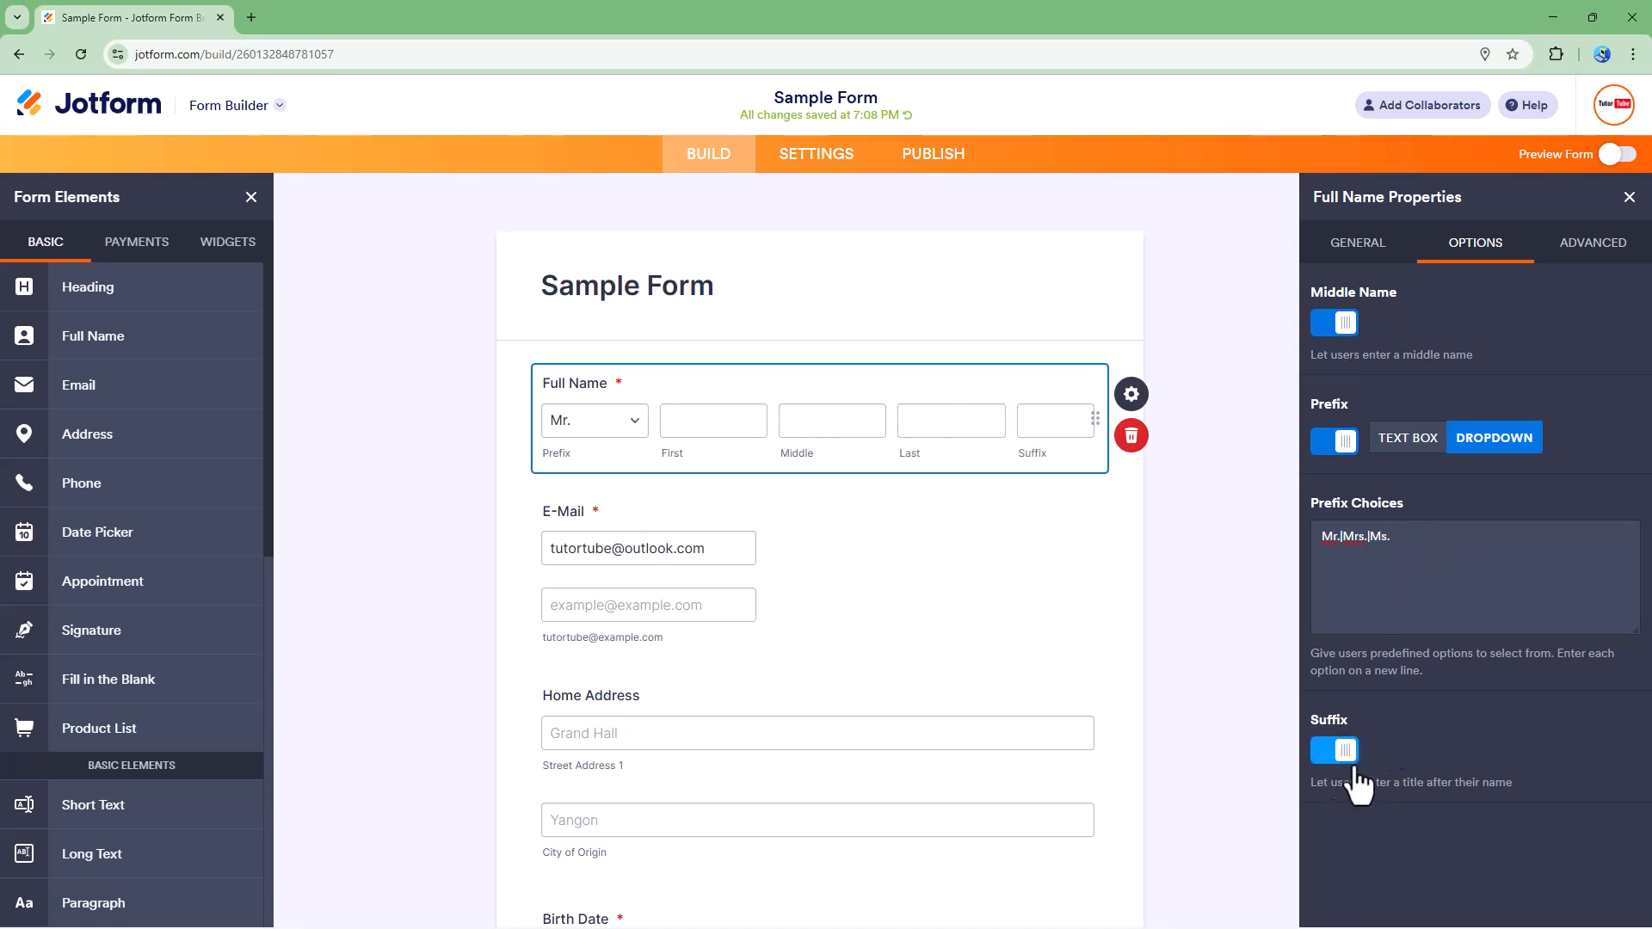
click(1346, 758)
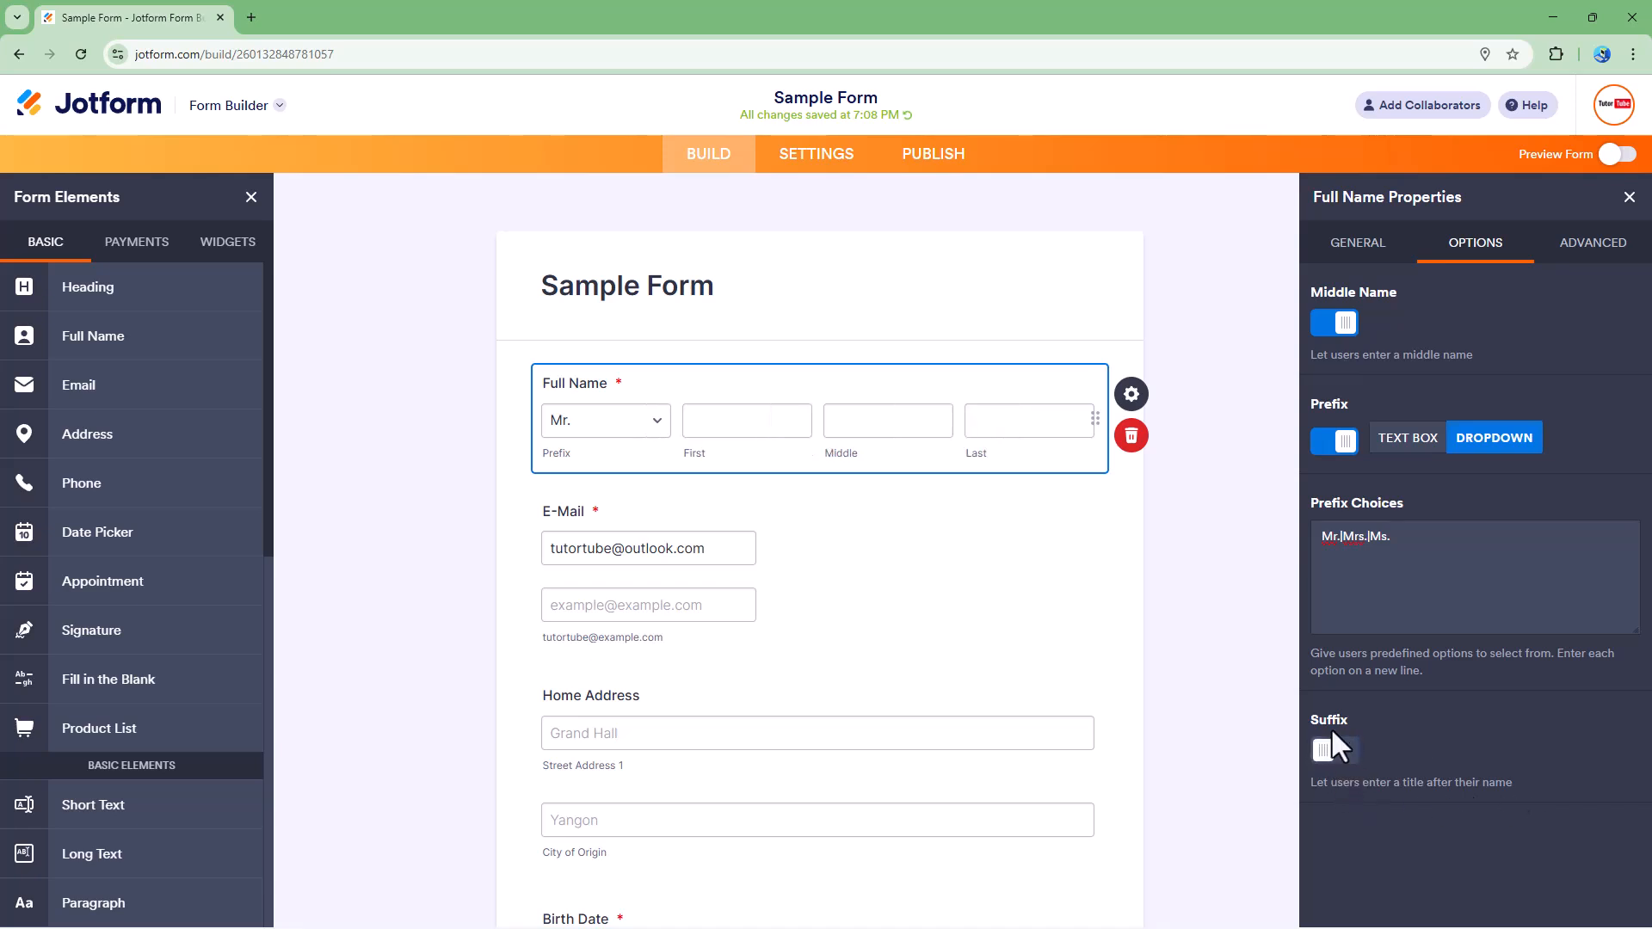
Step: Enter example first, middle and last names as the field's placeholders
click(1591, 244)
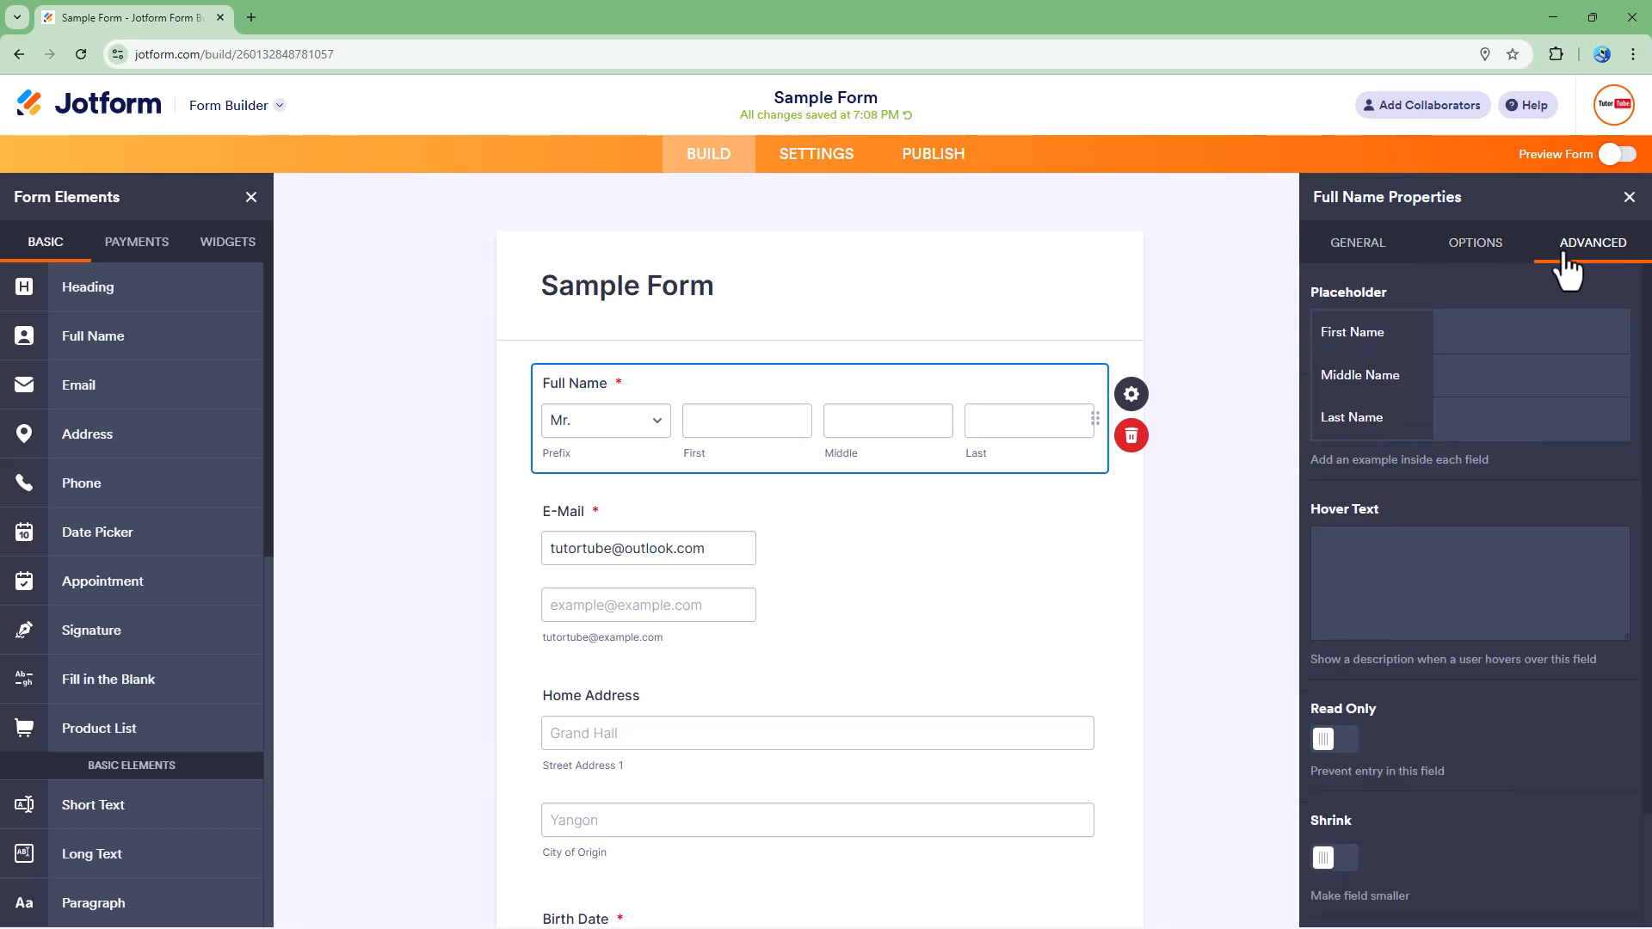
click(1537, 340)
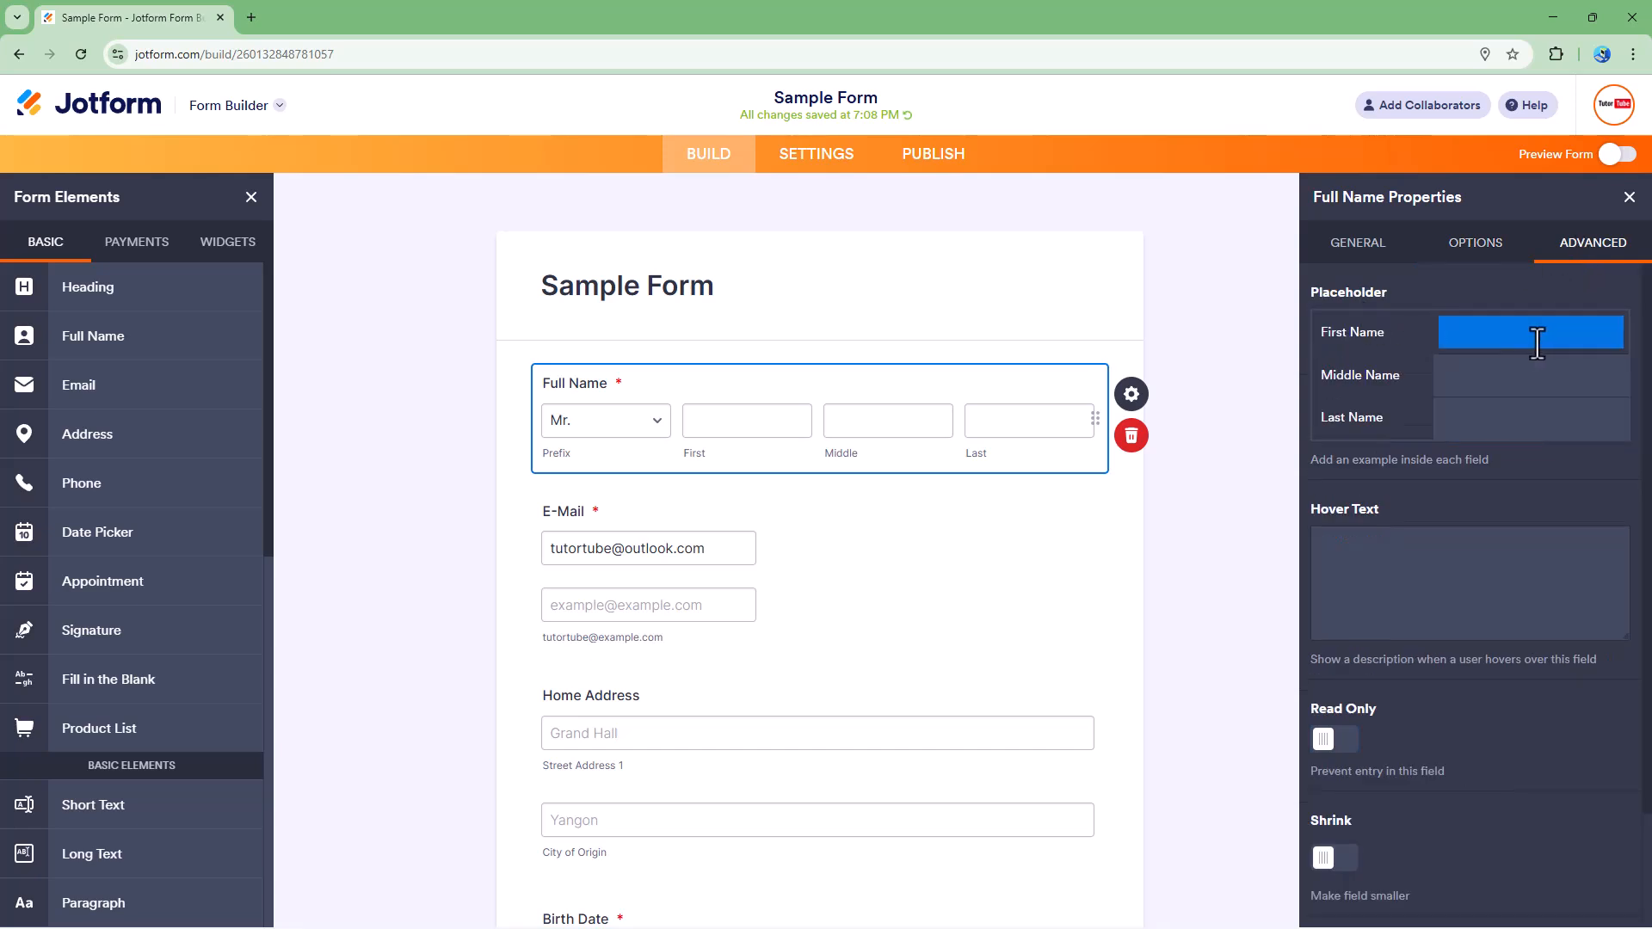
key(Tab)
text(Singh)
click(1509, 337)
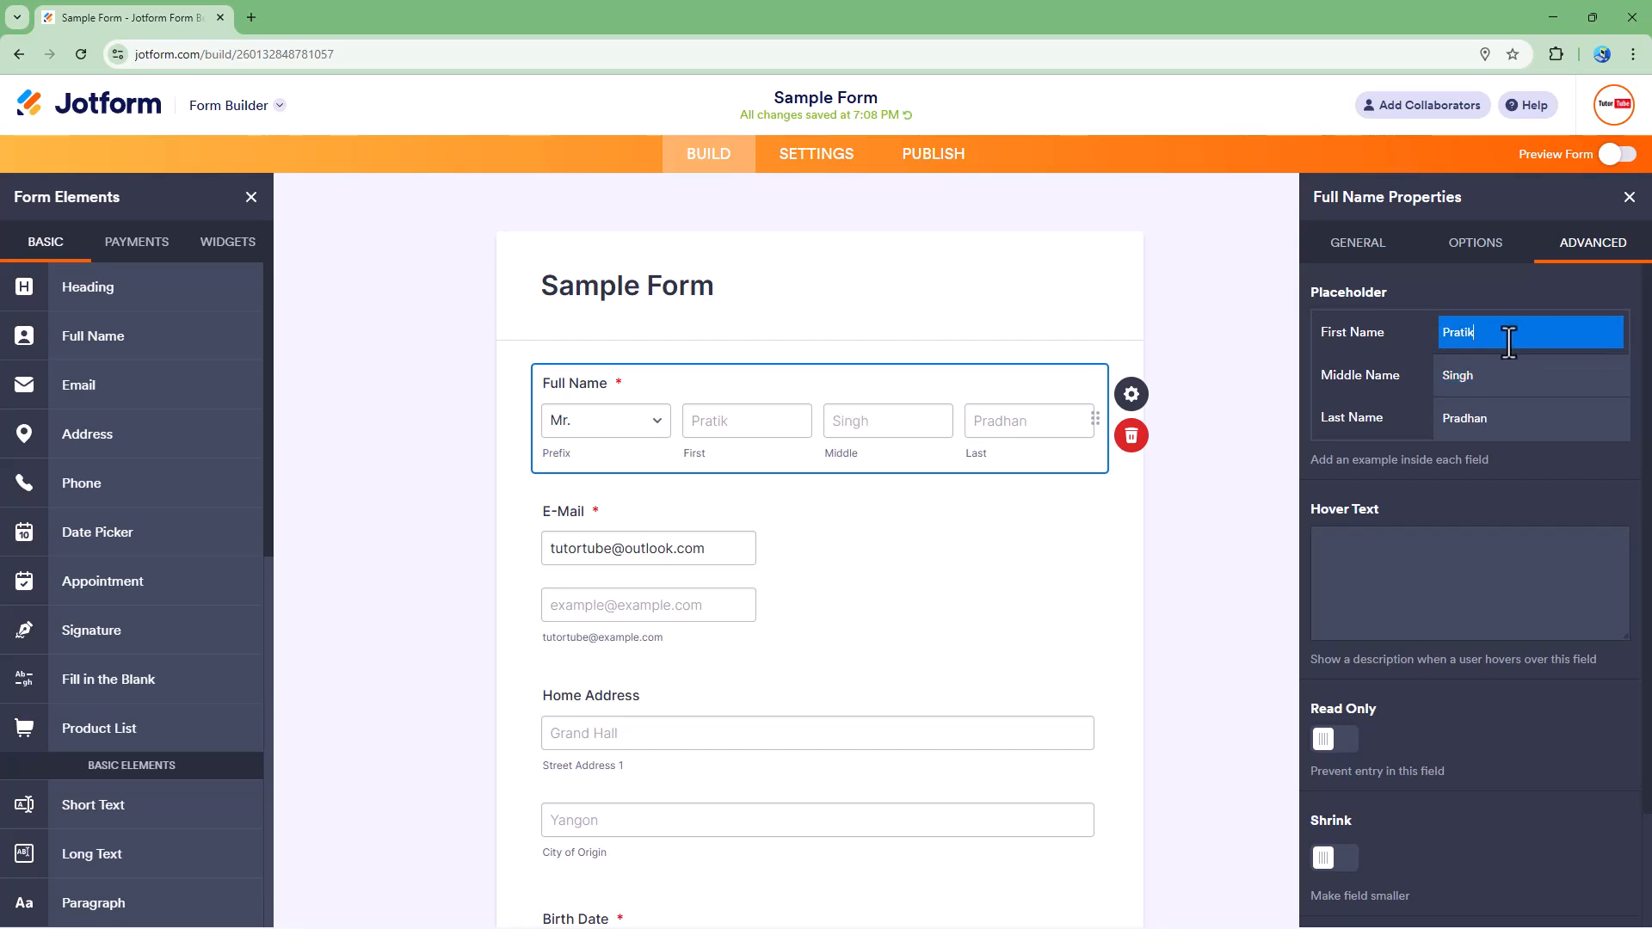
Step: Add the hover text 'Please enter your full name' to the field
click(1400, 592)
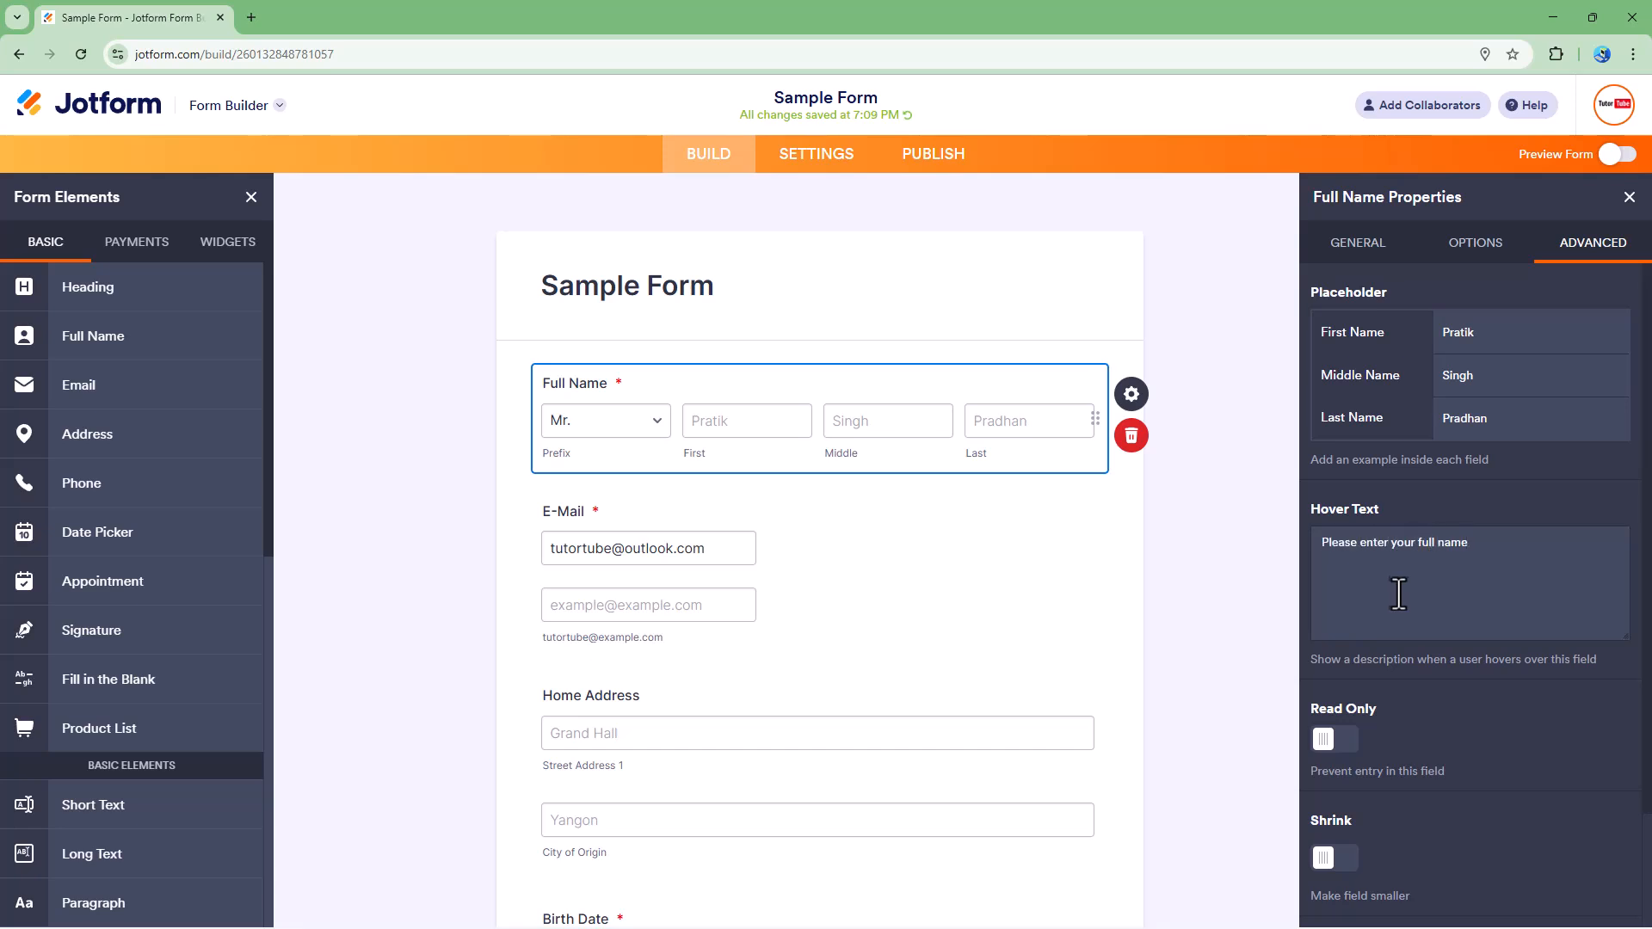
click(1340, 741)
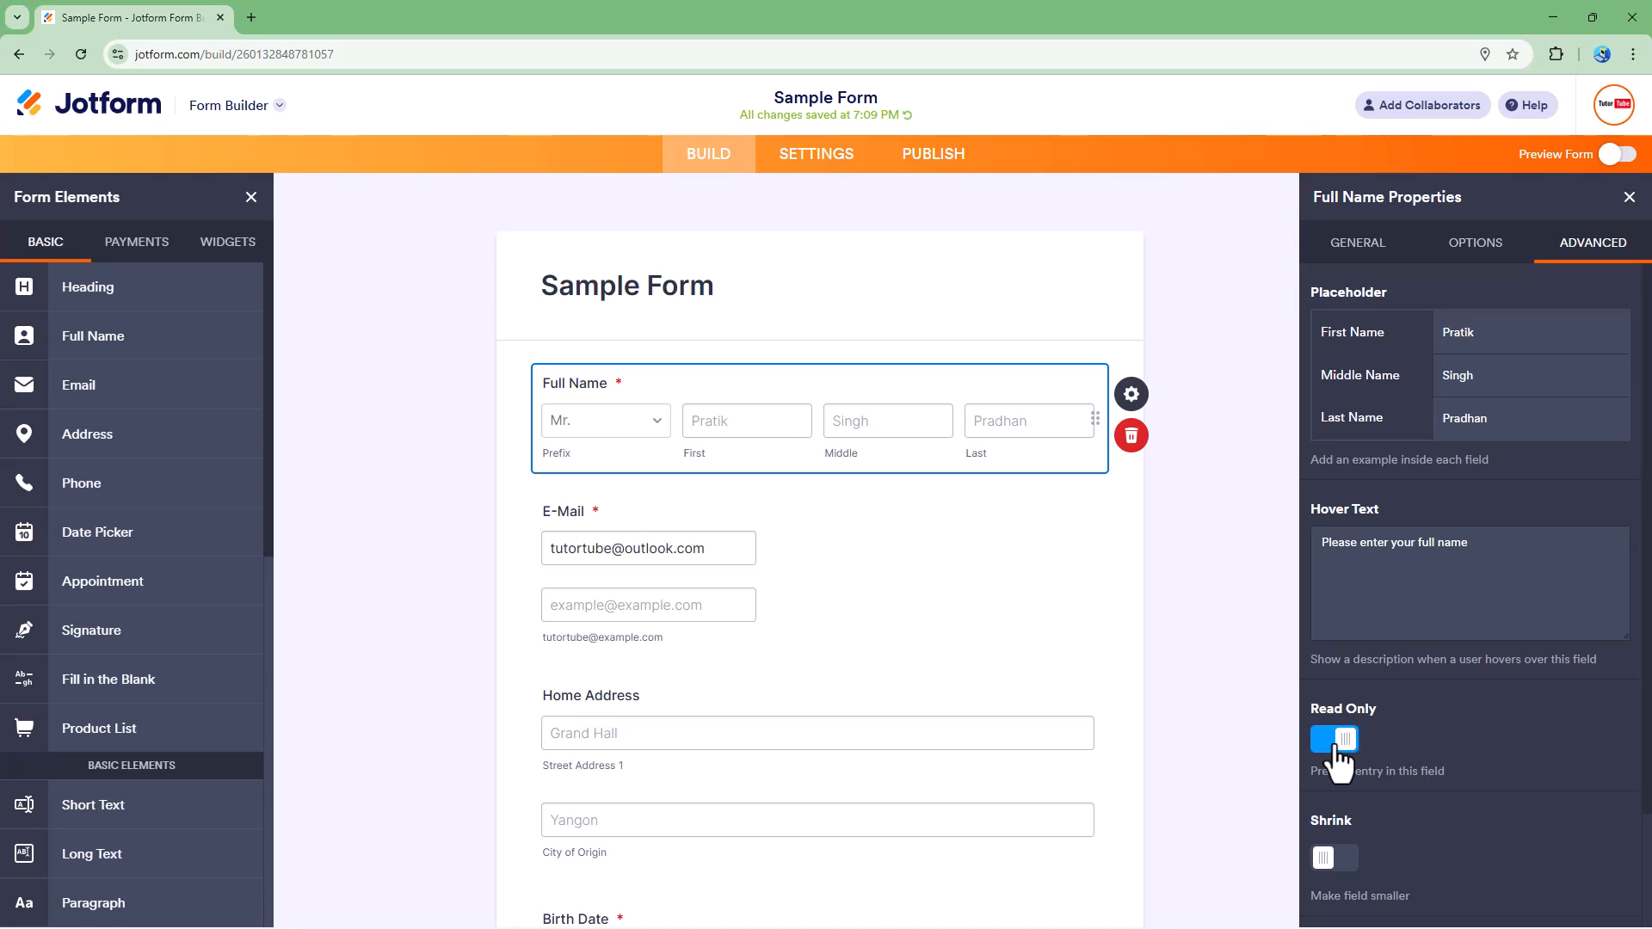
click(1344, 745)
Step: Try to enable Shrink for the Full Name field
scroll(1347, 757, down, 3)
click(1339, 722)
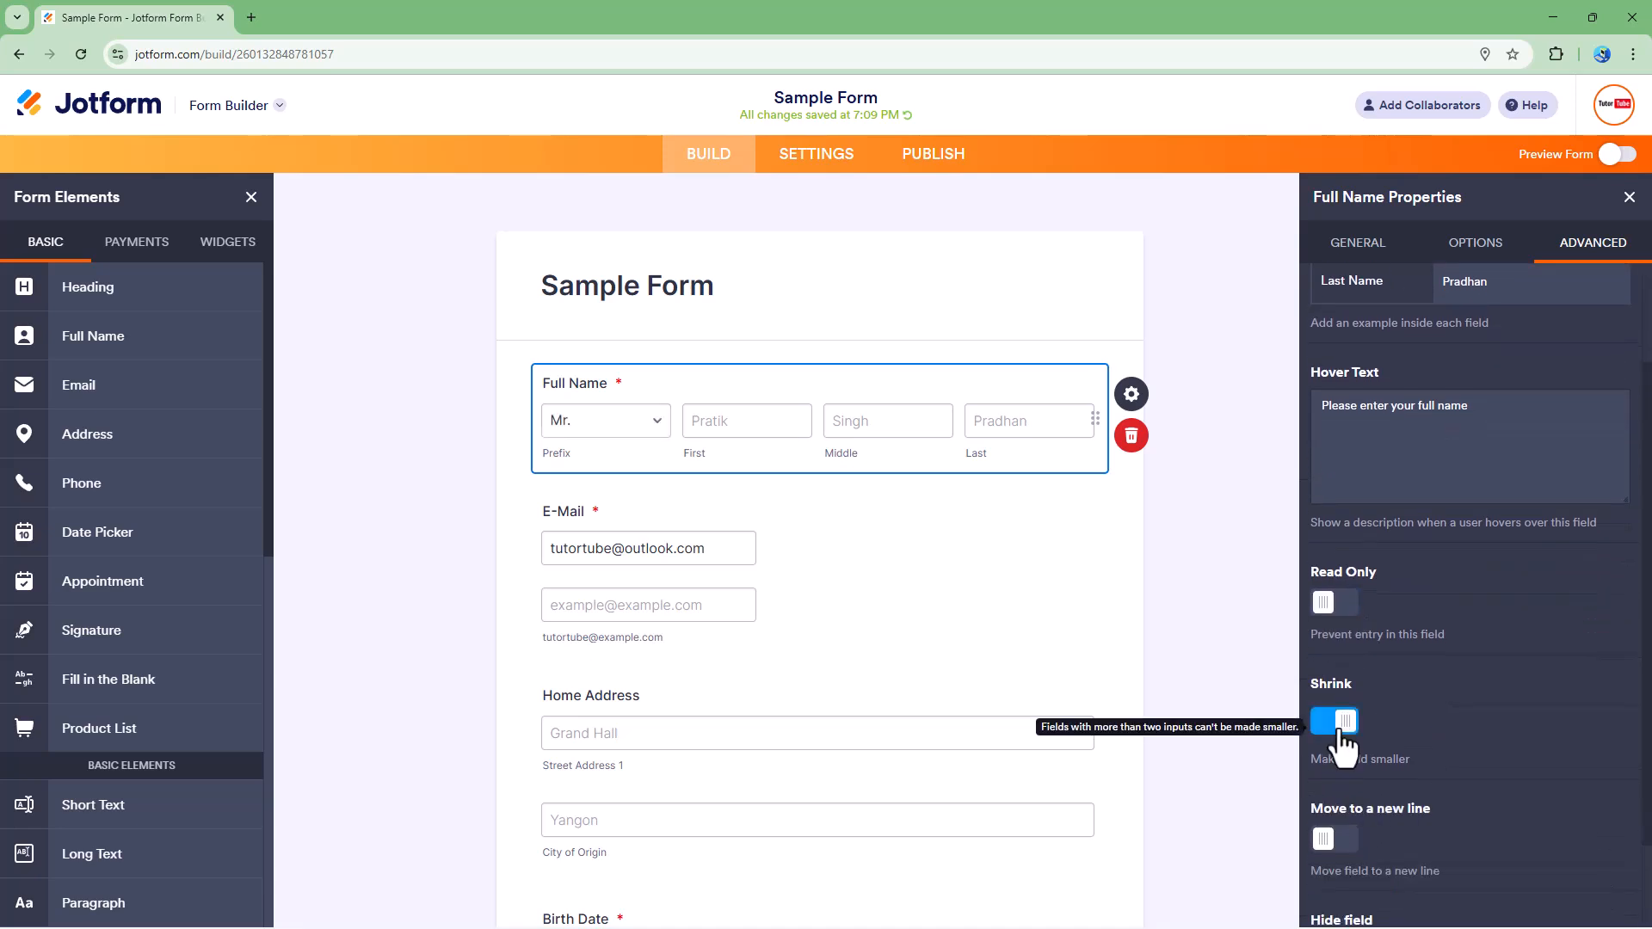
scroll(1341, 744, down, 2)
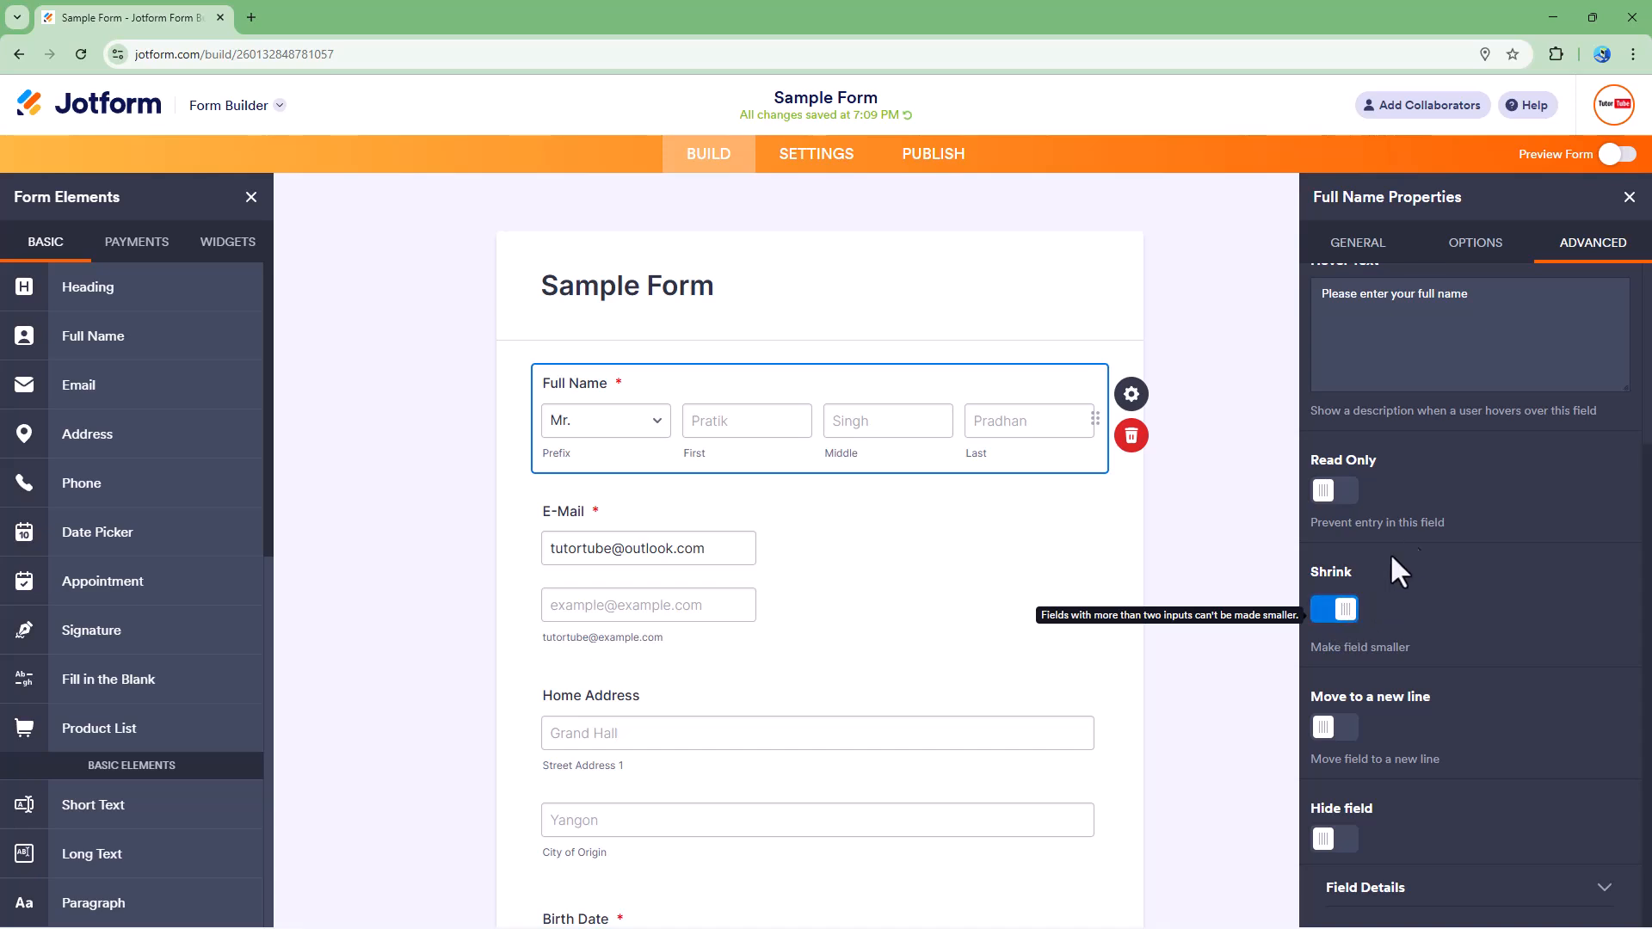
Step: Turn off the middle name input and enable Shrink for the field
click(1475, 258)
click(1334, 325)
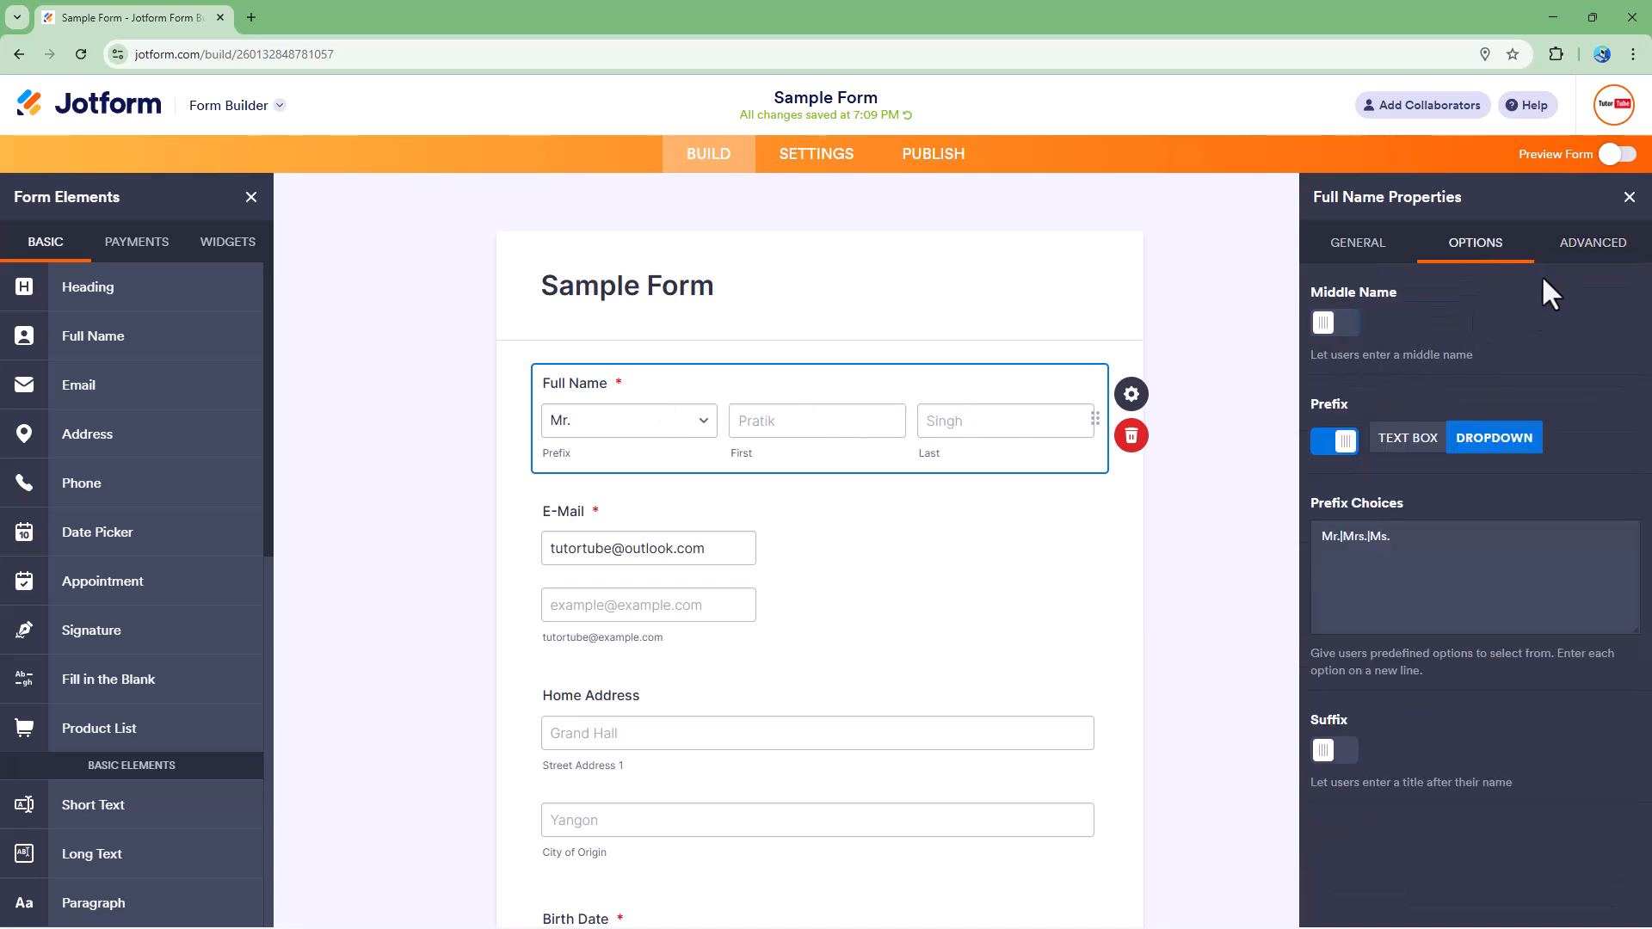
click(1572, 249)
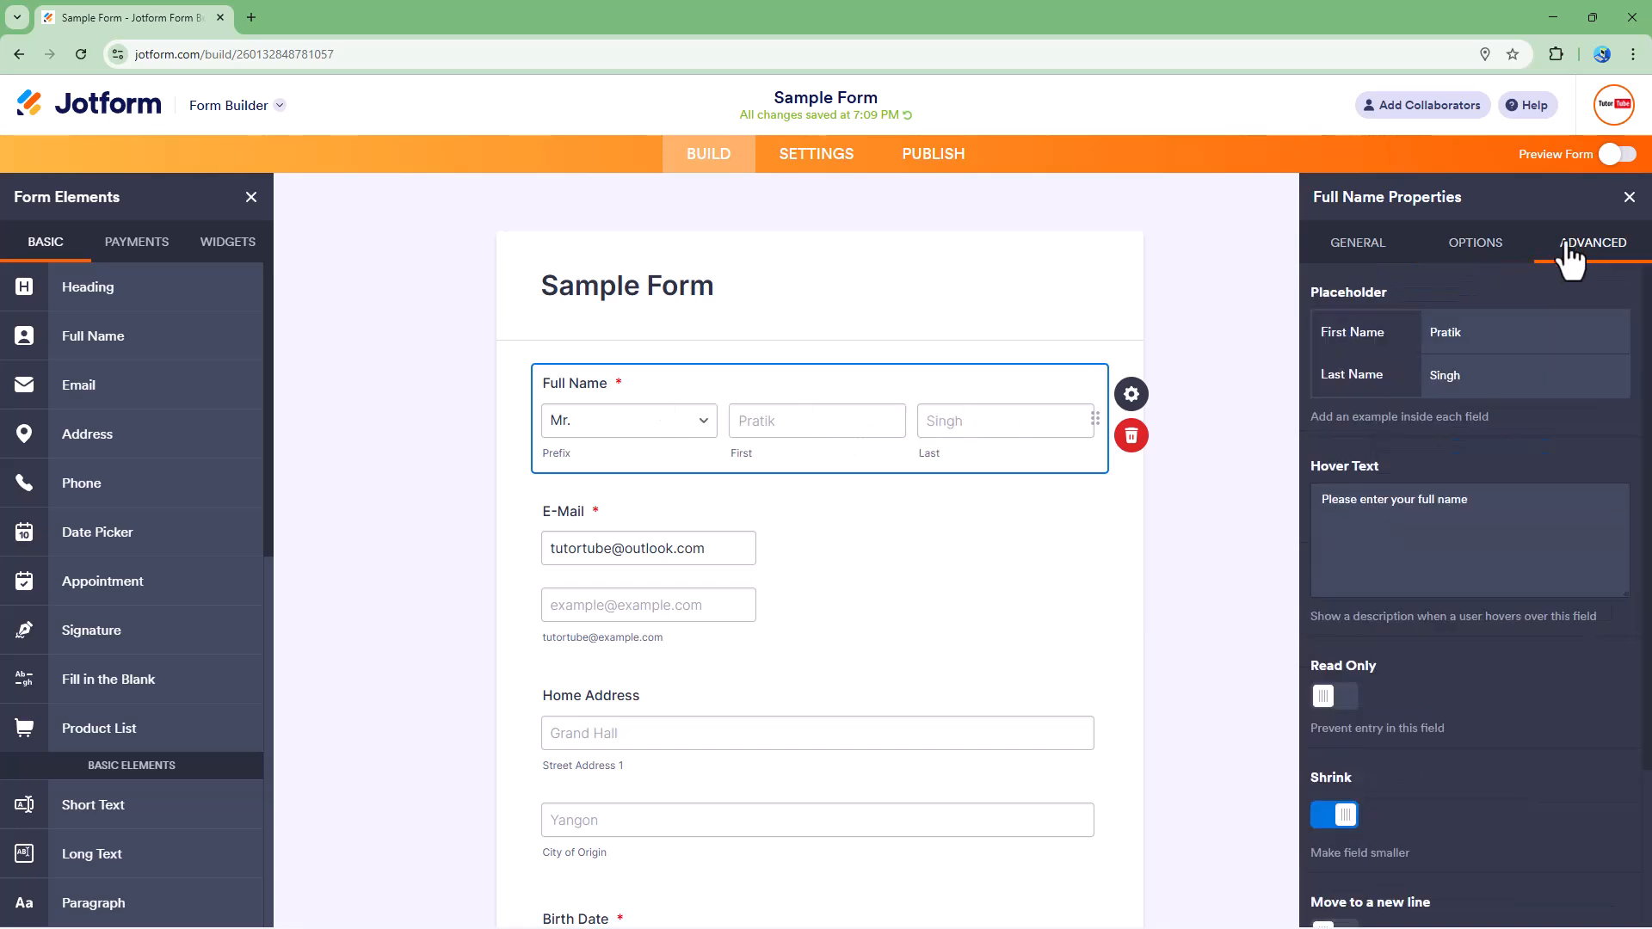
click(1343, 817)
Step: Turn the Shrink option off again
click(1454, 246)
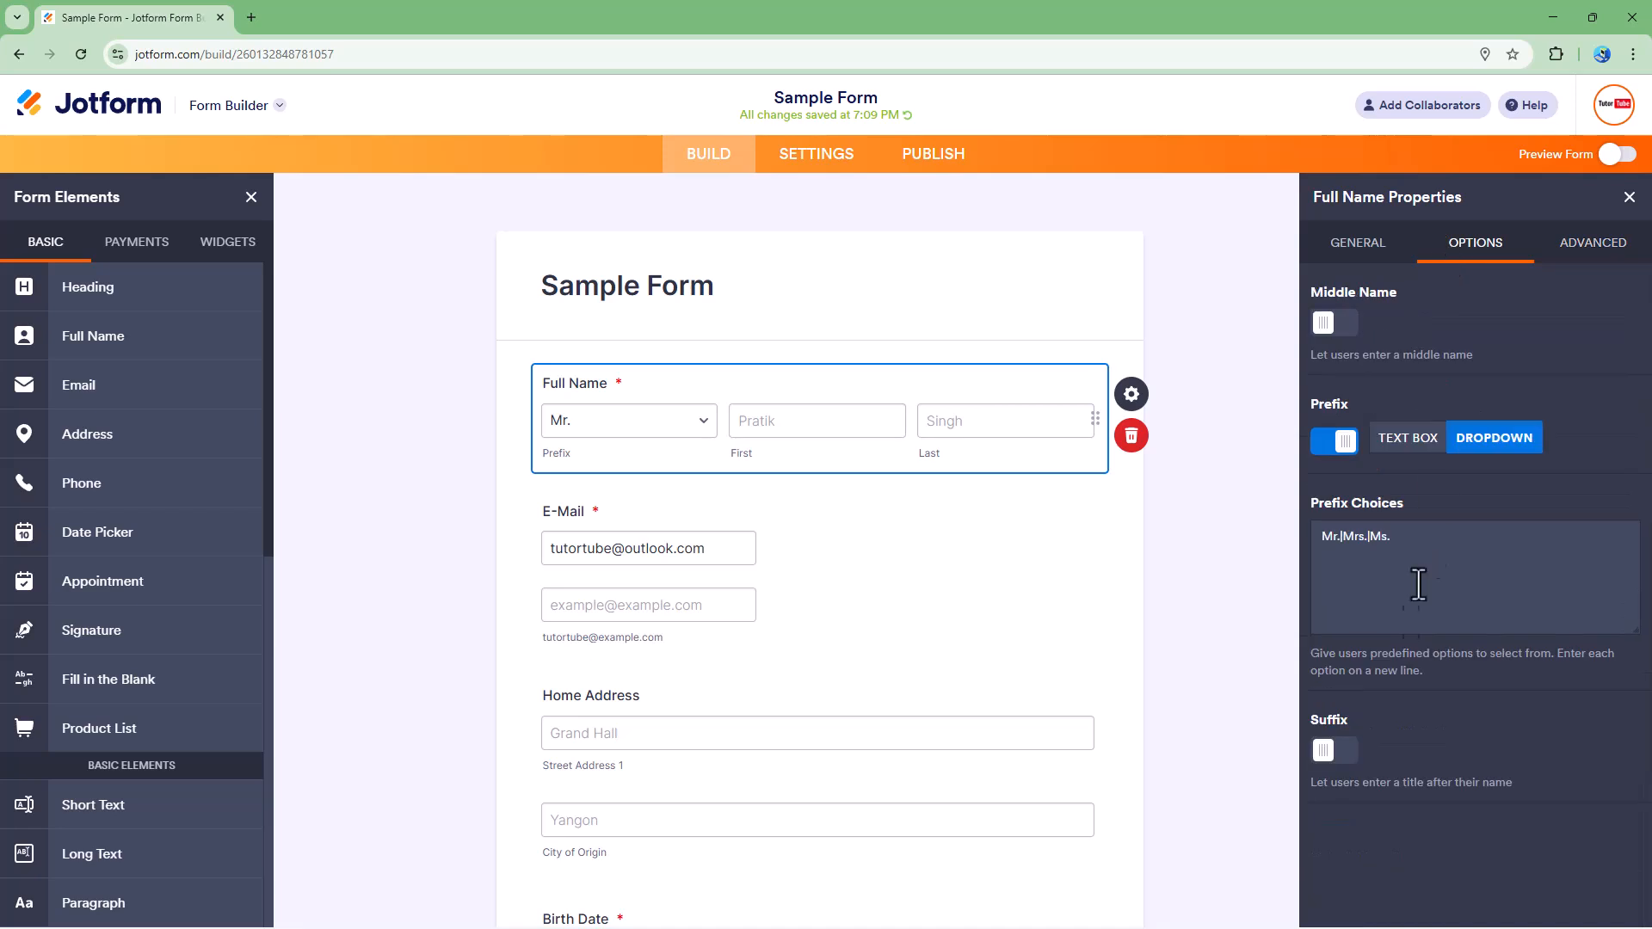
click(1573, 248)
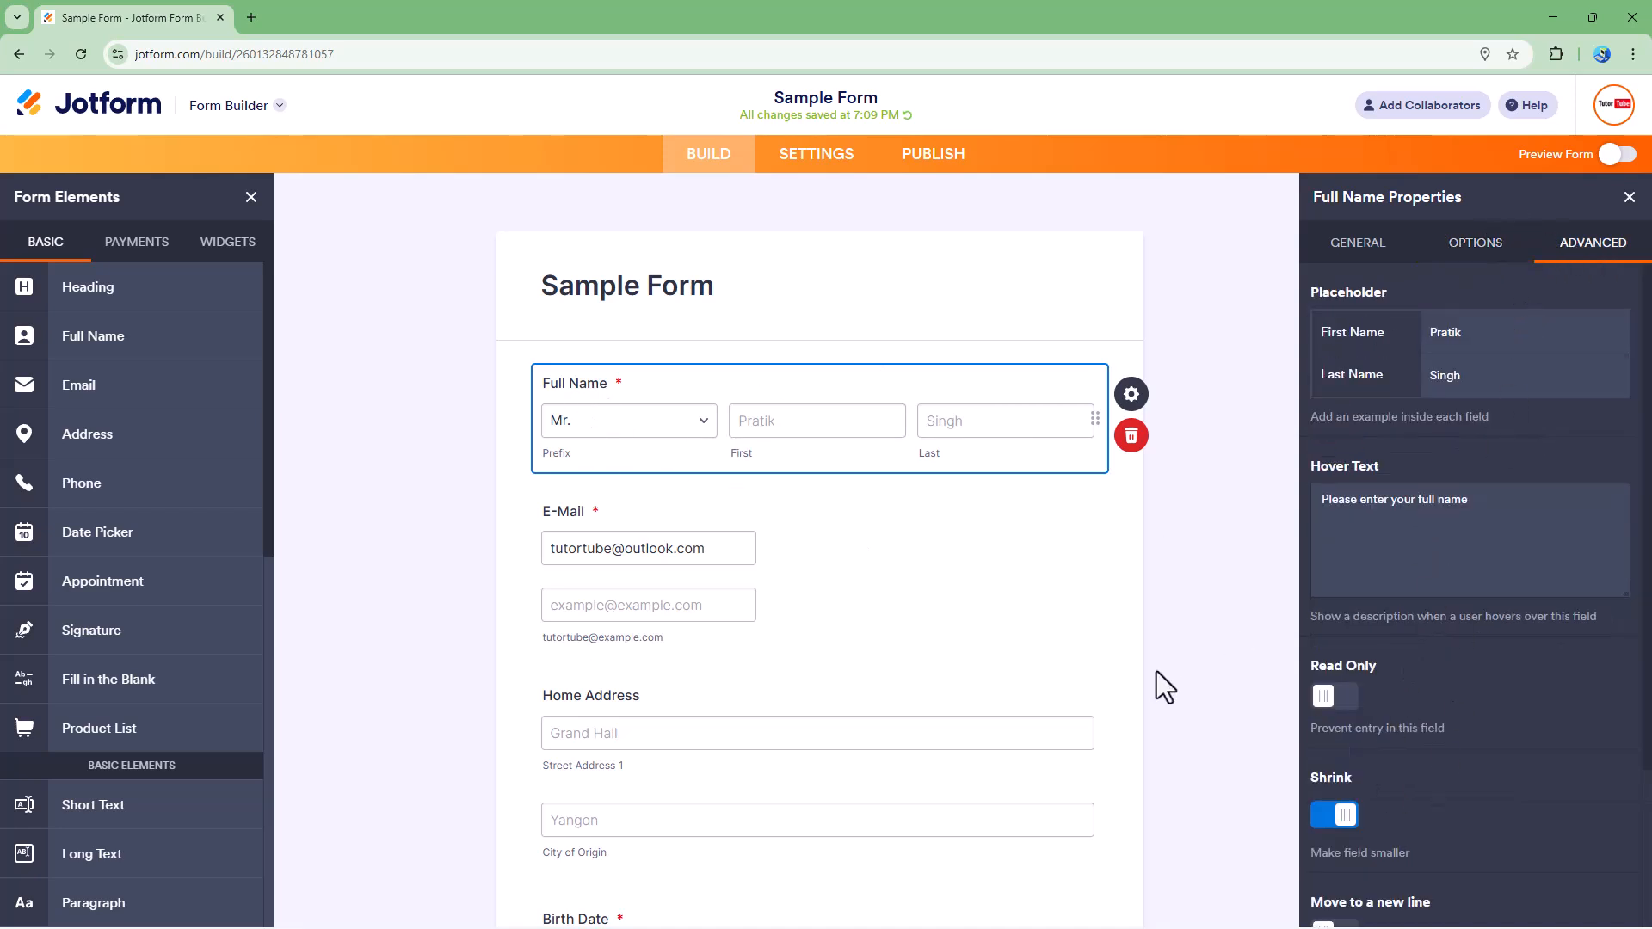
scroll(1435, 805, down, 1)
scroll(1433, 799, down, 1)
click(1336, 613)
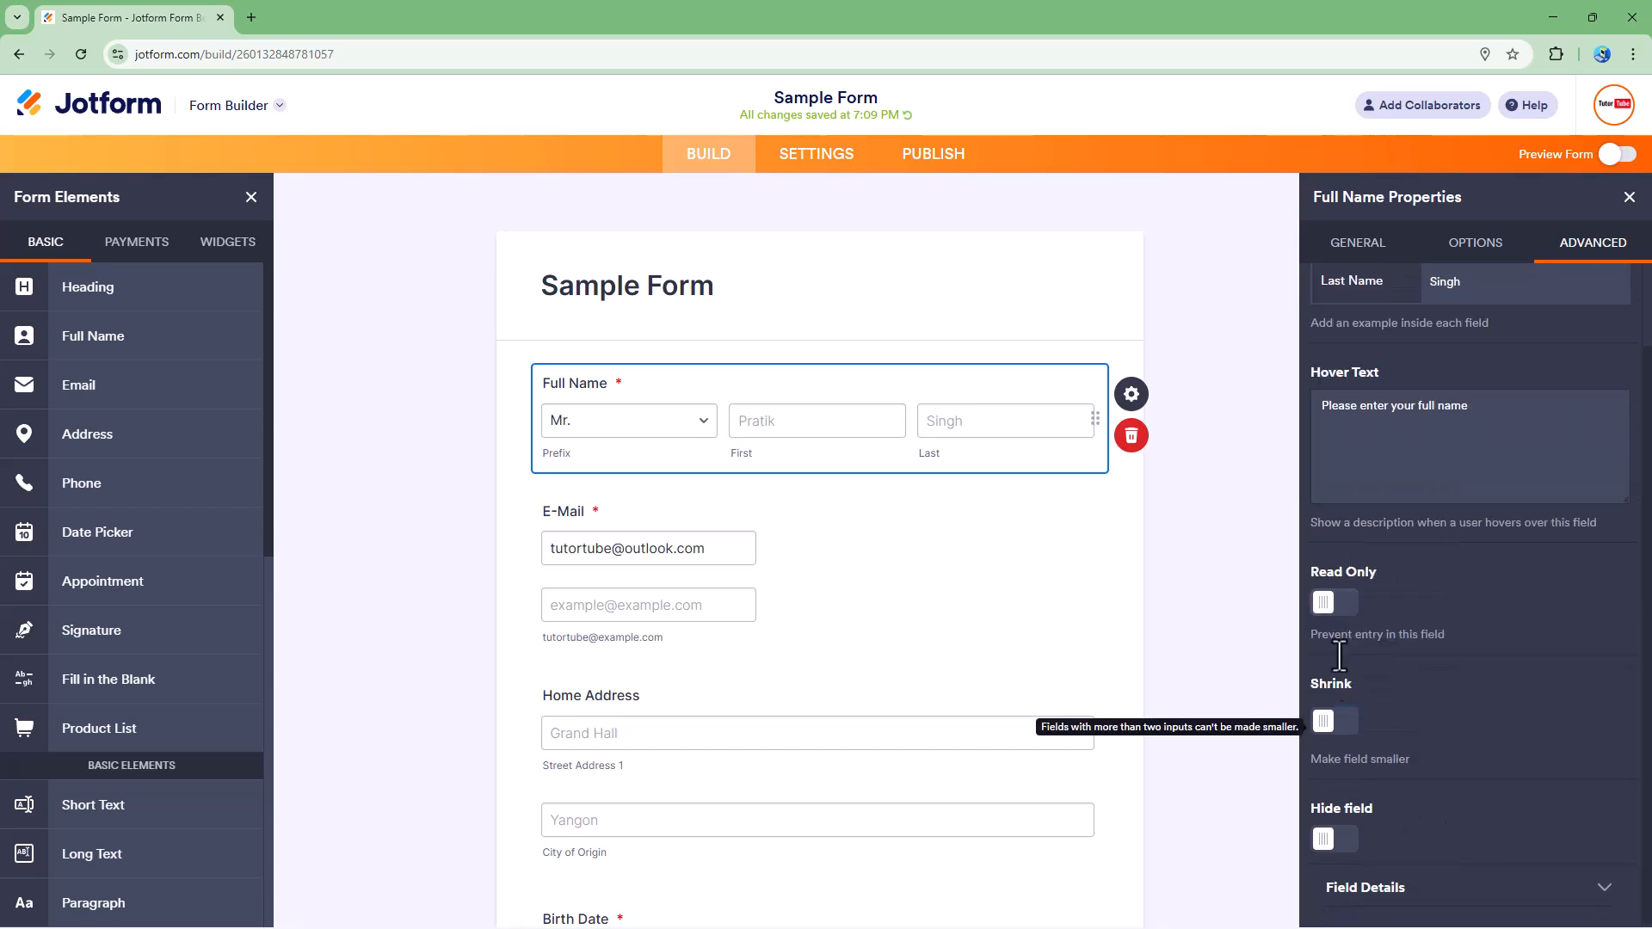
click(1339, 723)
click(1336, 728)
click(1336, 728)
click(1336, 611)
Step: Examine the Hide field option and the Field Details section
click(1334, 840)
click(1332, 845)
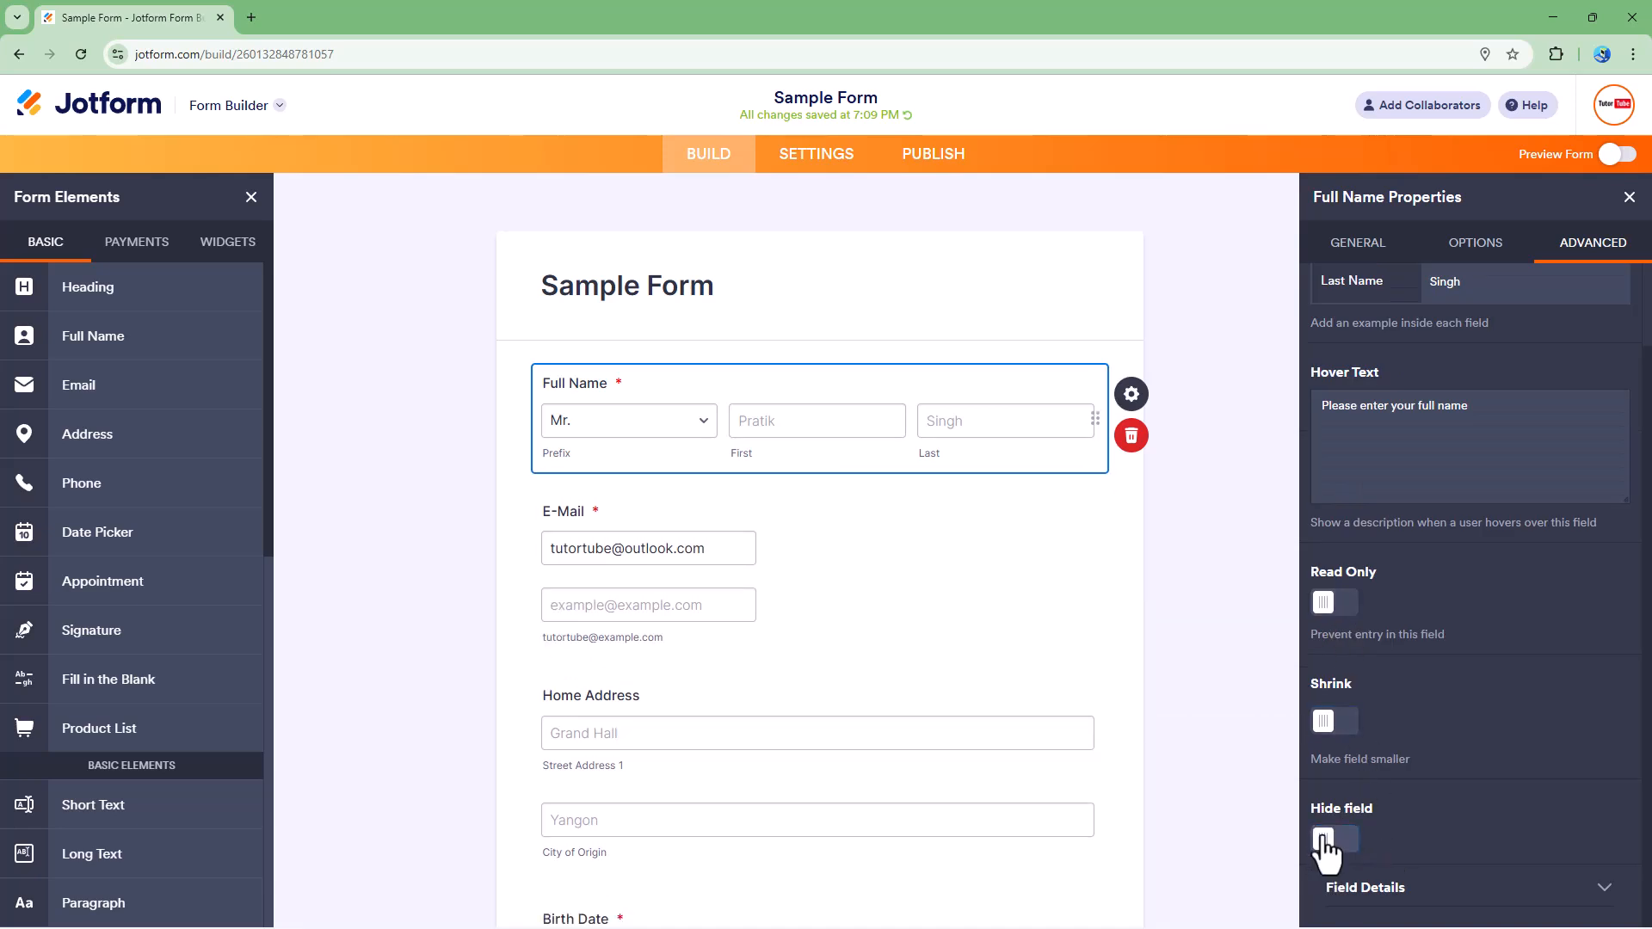
click(1338, 843)
click(1338, 841)
click(1465, 902)
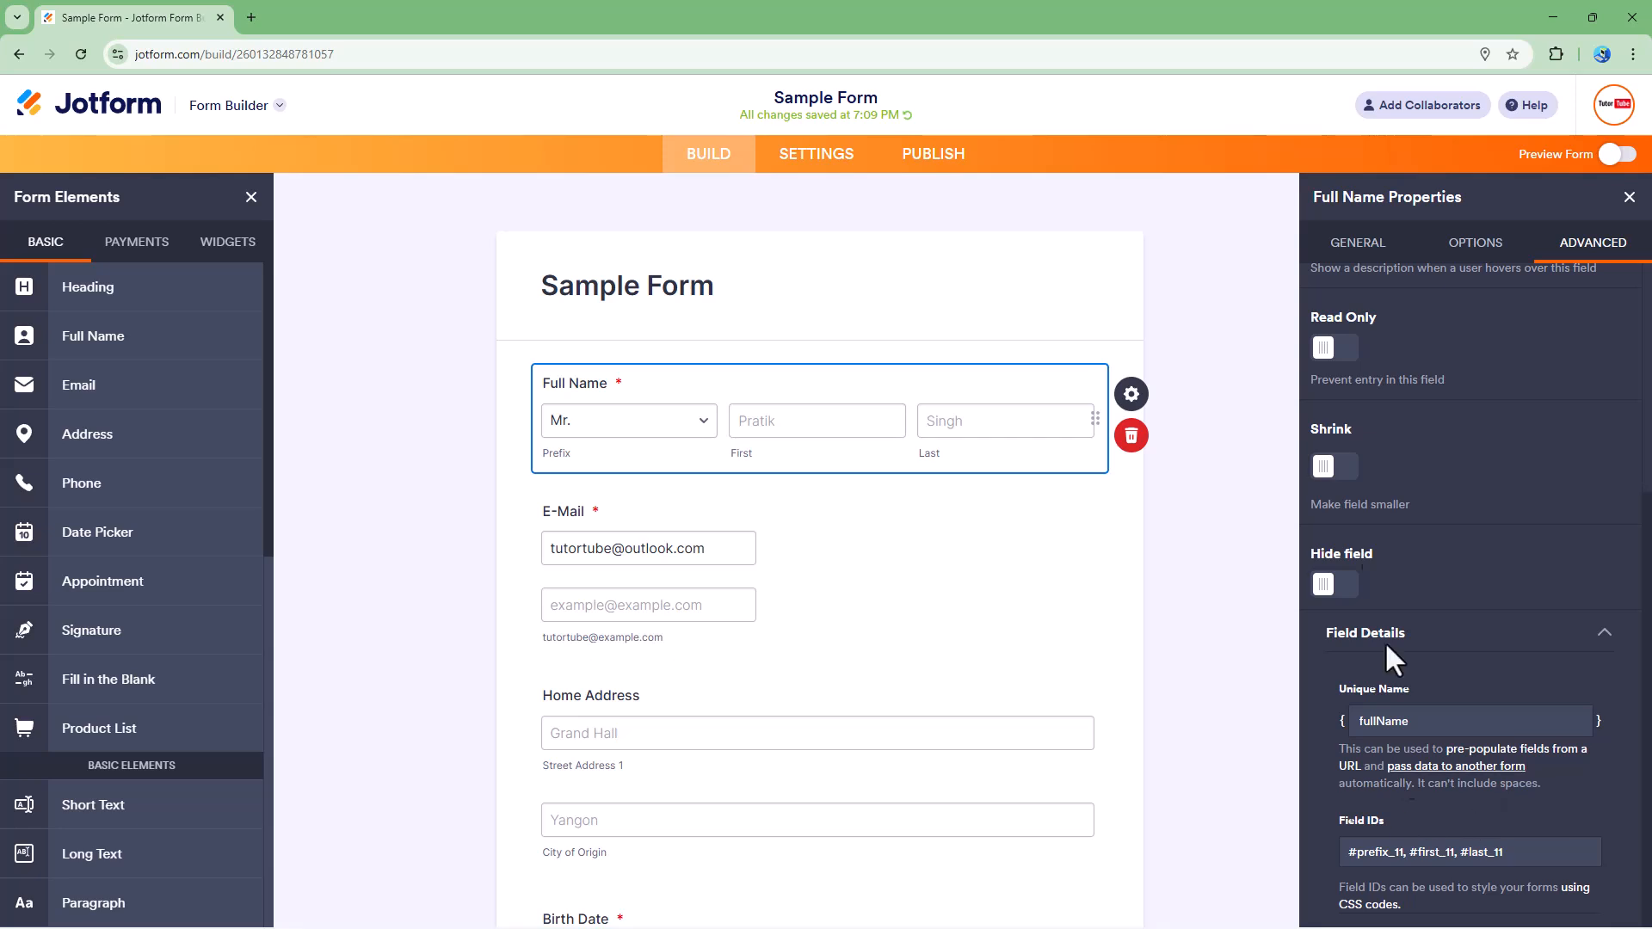
Step: Preview the form and test the prefix dropdown, choosing Mrs
click(1617, 157)
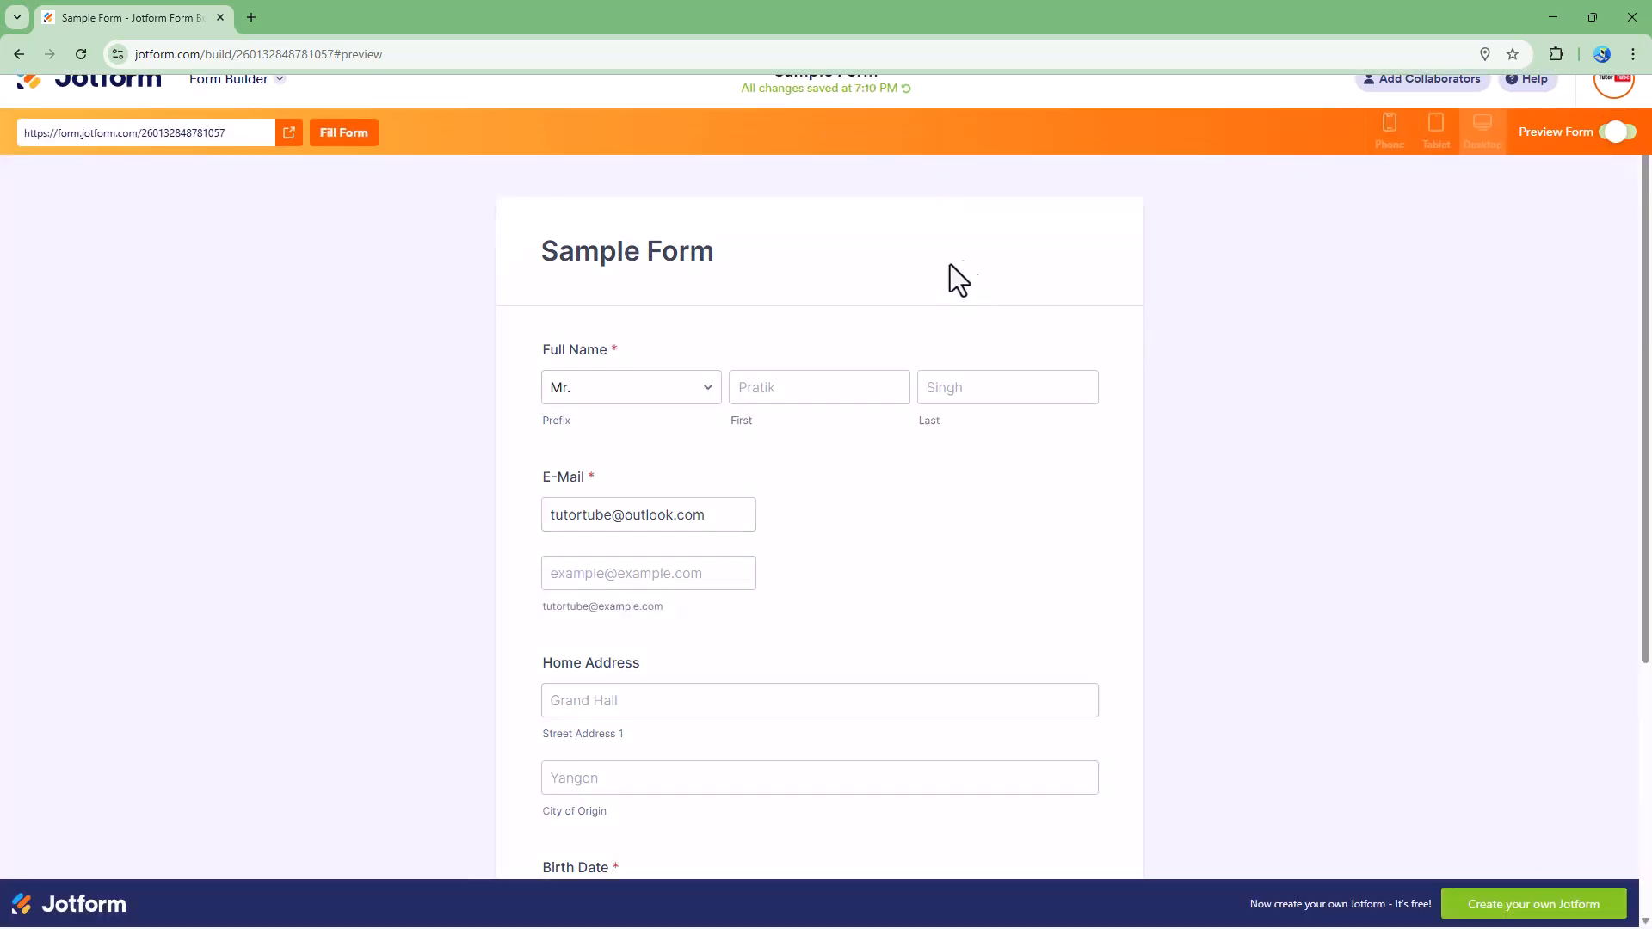
click(659, 392)
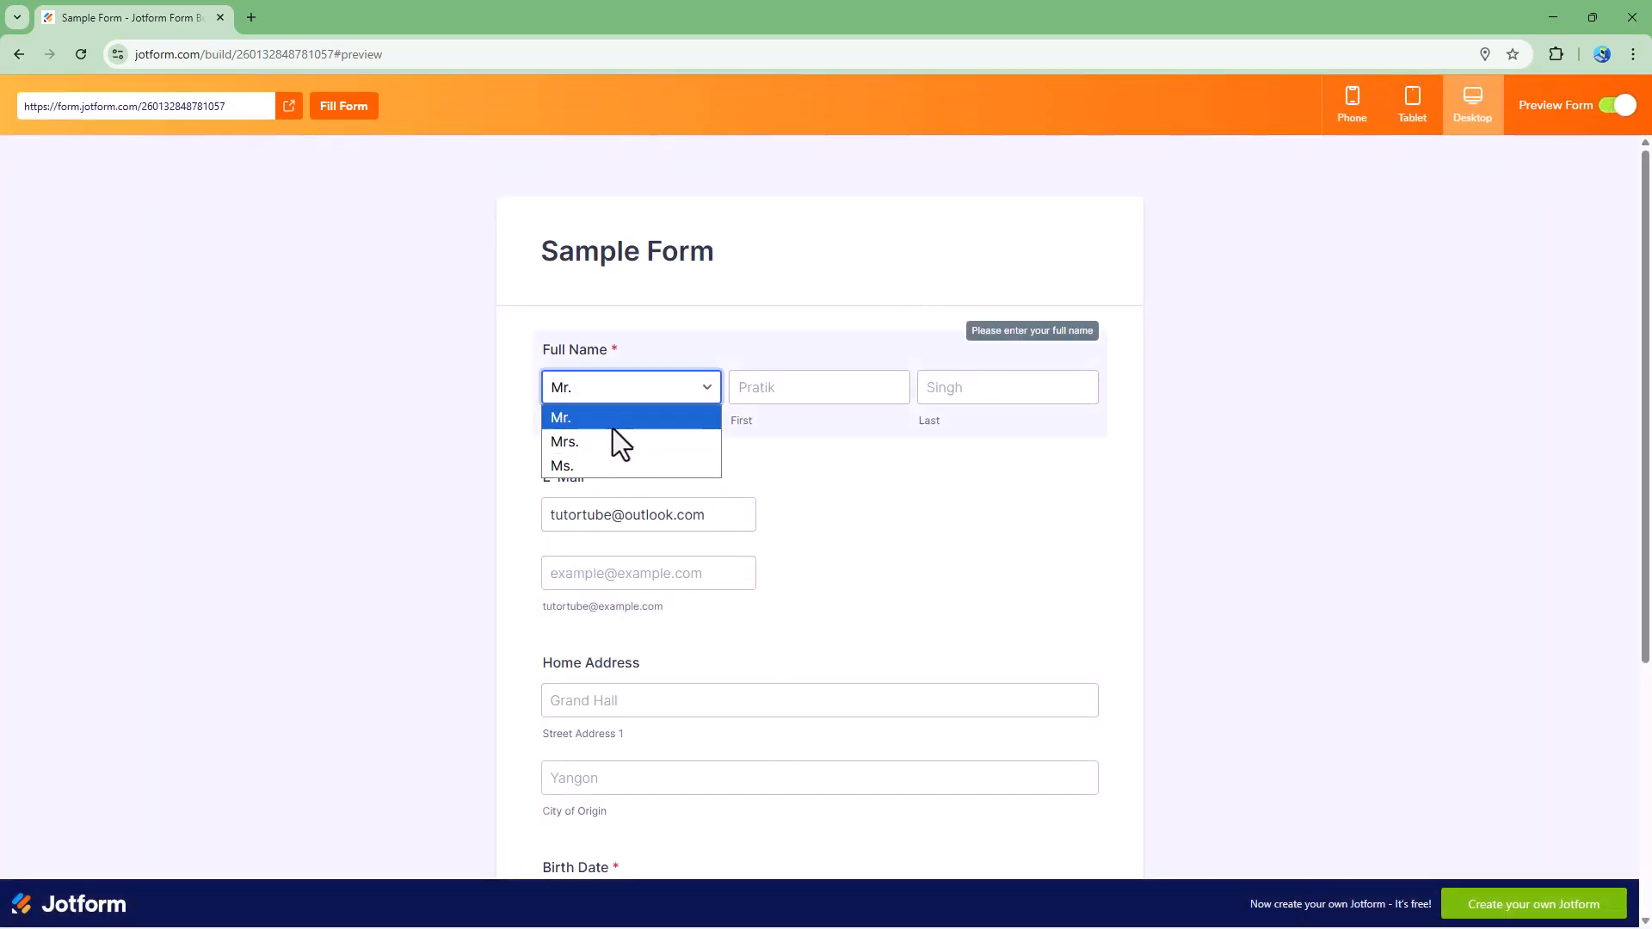
click(586, 443)
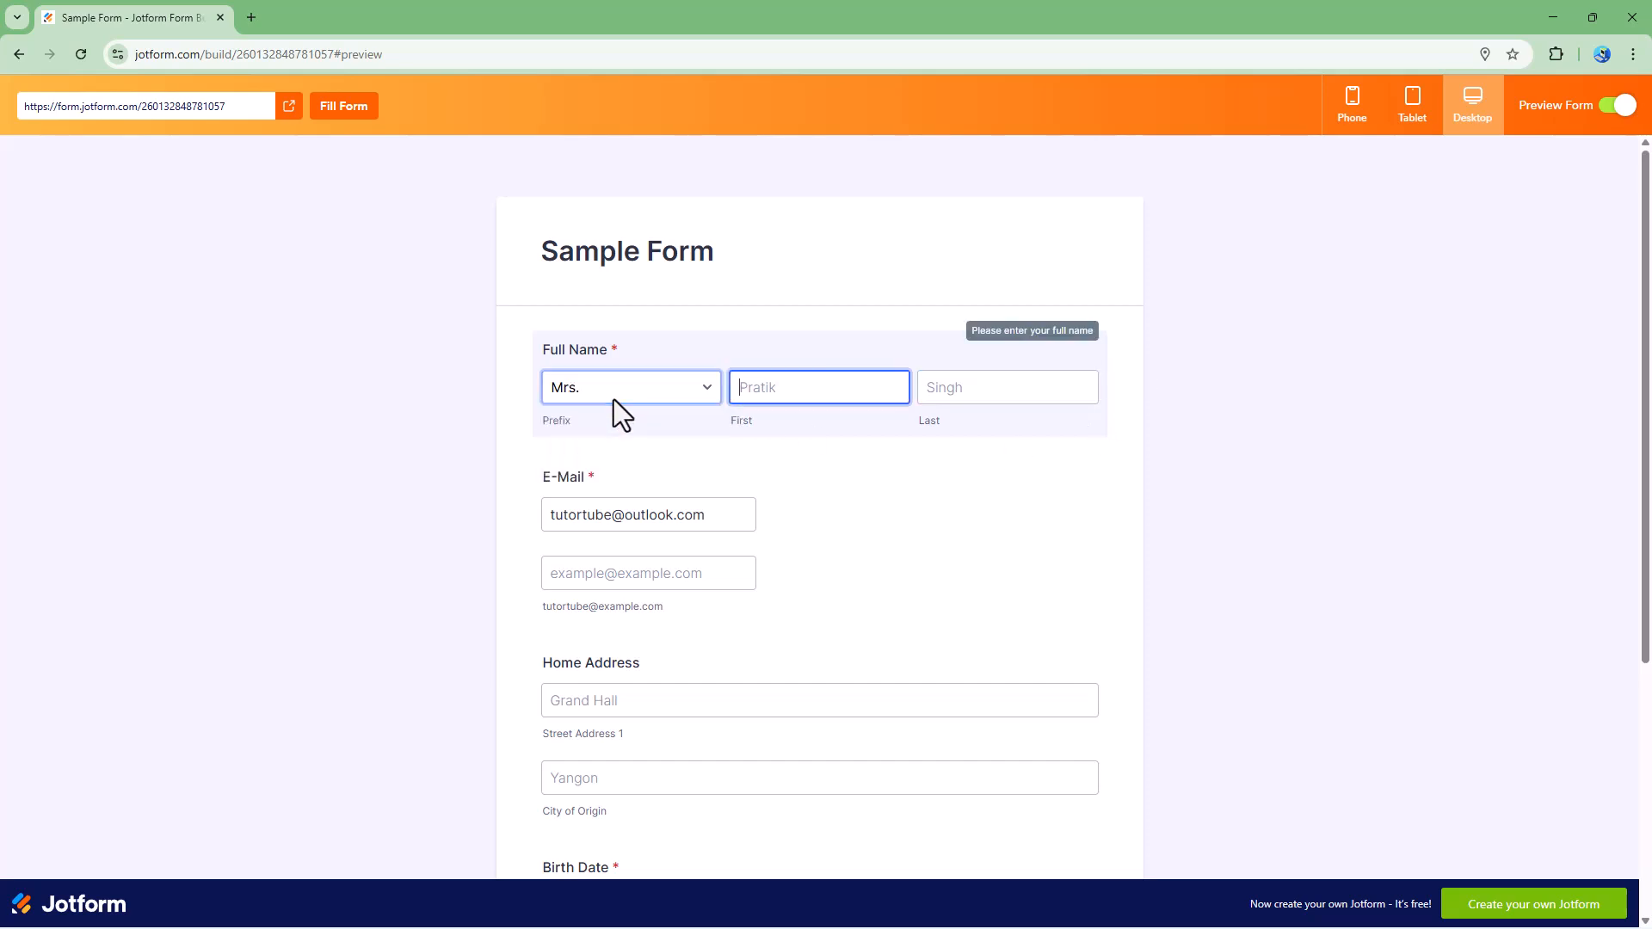
click(590, 396)
click(569, 466)
click(607, 390)
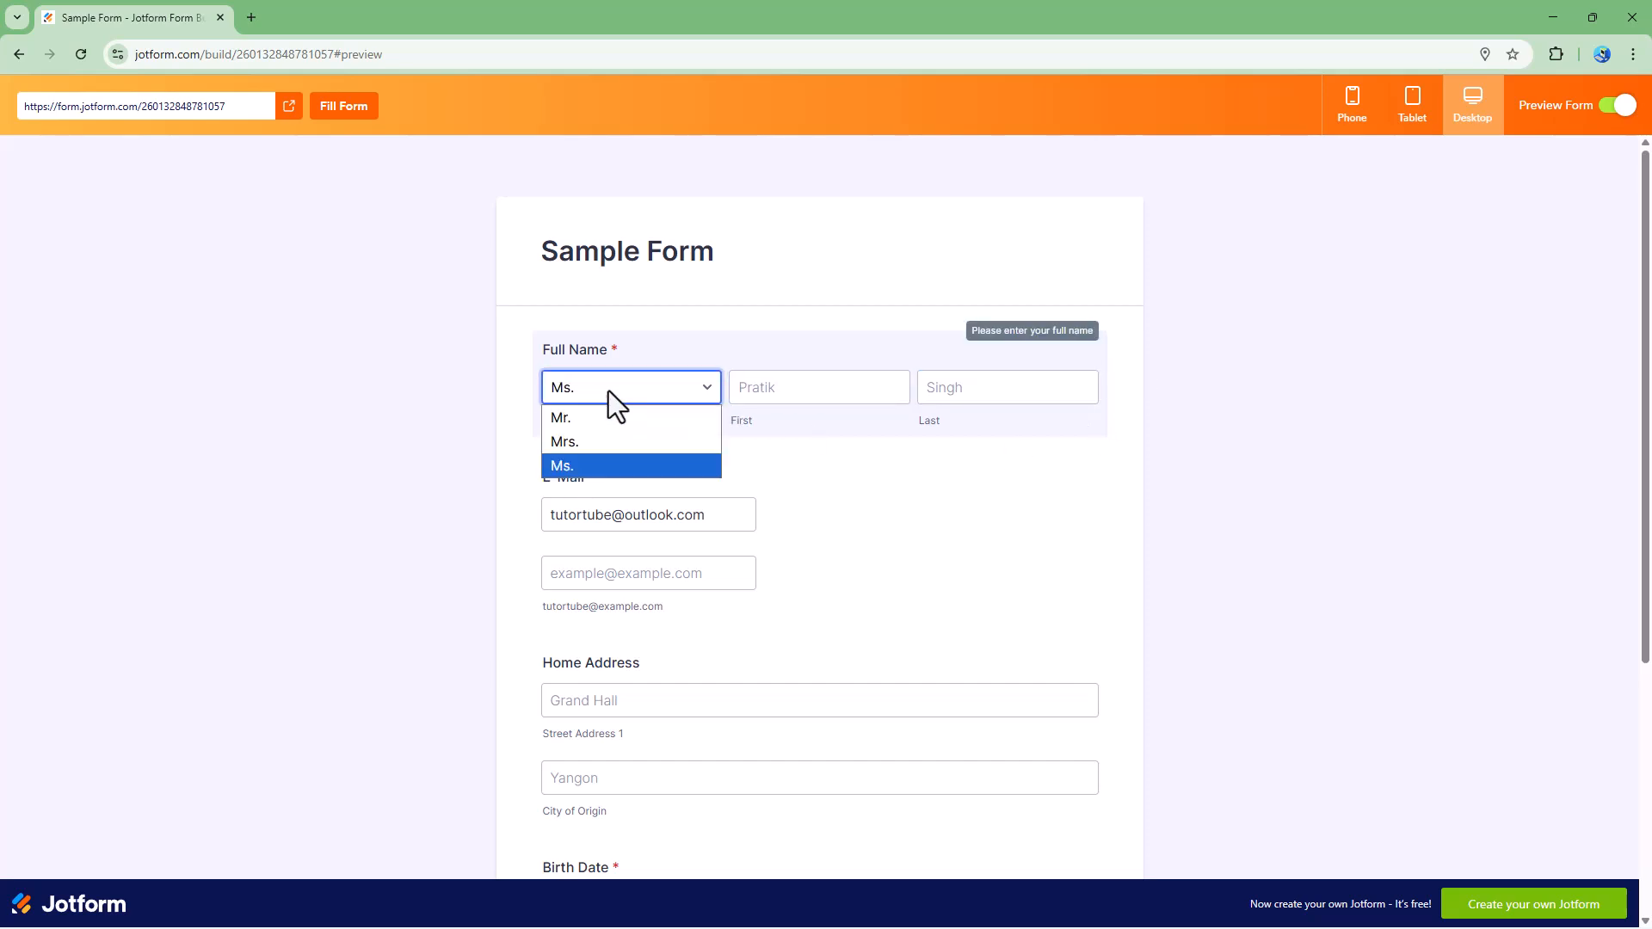
click(602, 440)
click(826, 391)
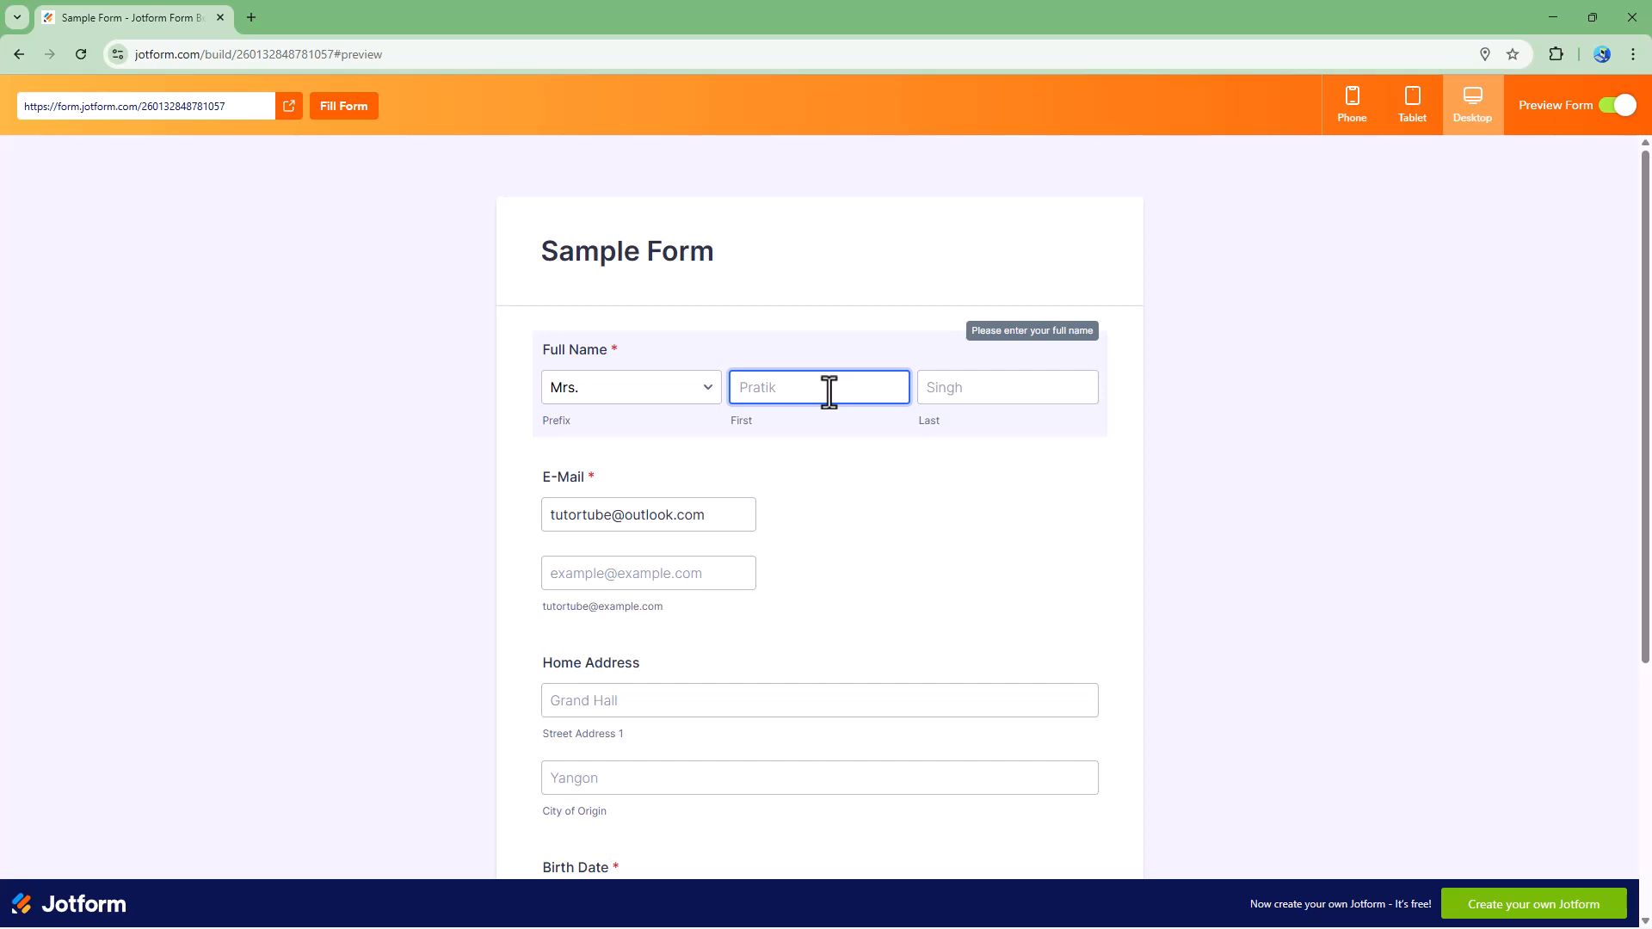
Step: Enter a sample first and last name in the previewed name fields
key(Tab)
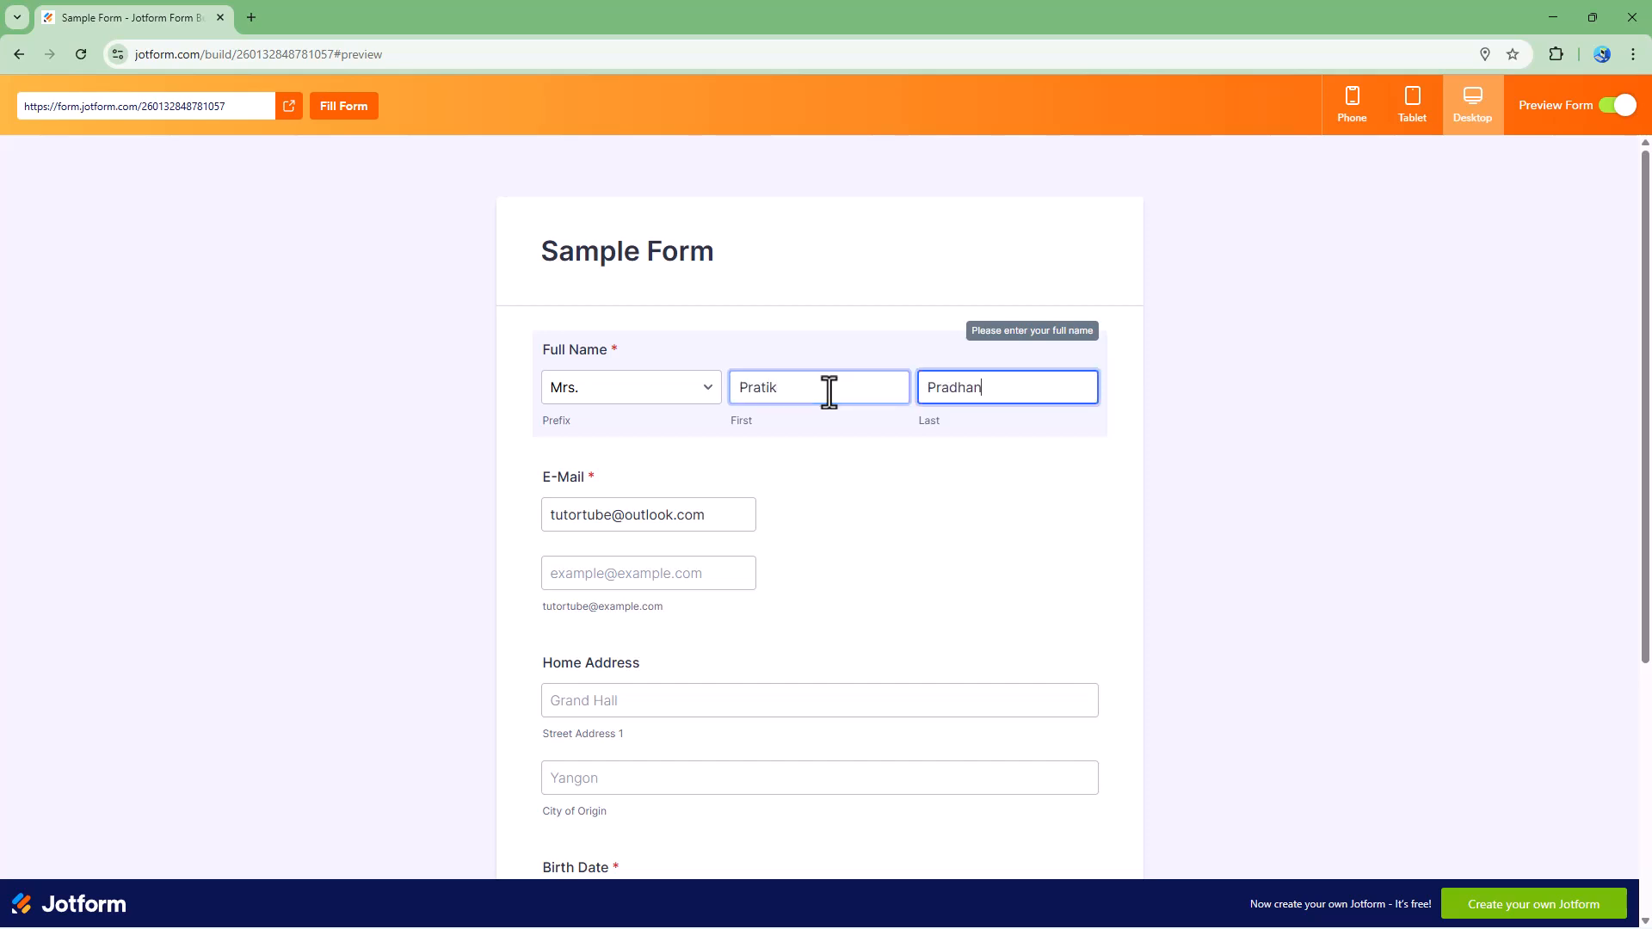